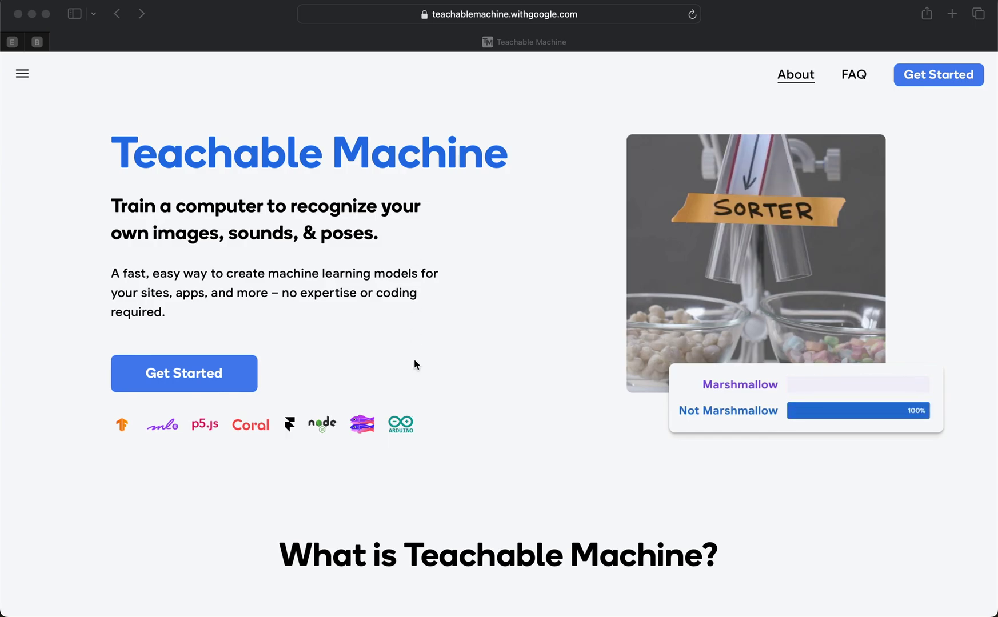
Get started with Teachable Machine and create a new Audio Project
{"action": "left_click", "coordinate": [204, 383]}
{"action": "scroll", "coordinate": [206, 385], "scroll_direction": "down", "scroll_amount": 10}
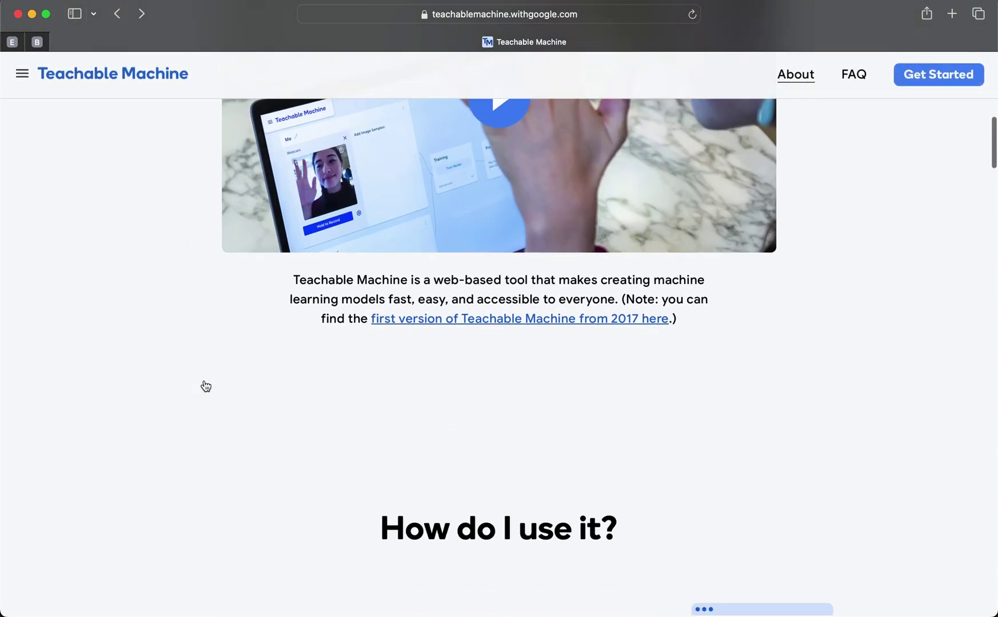
{"action": "scroll", "coordinate": [204, 381], "scroll_direction": "up", "scroll_amount": 12}
{"action": "left_click", "coordinate": [200, 297]}
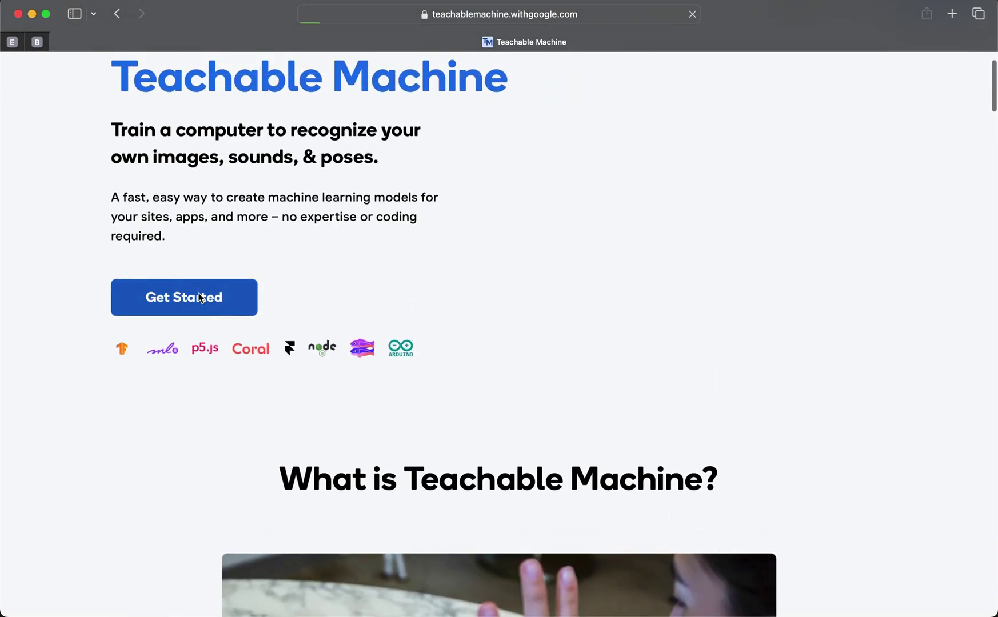
{"action": "scroll", "coordinate": [549, 519], "scroll_direction": "down", "scroll_amount": 3}
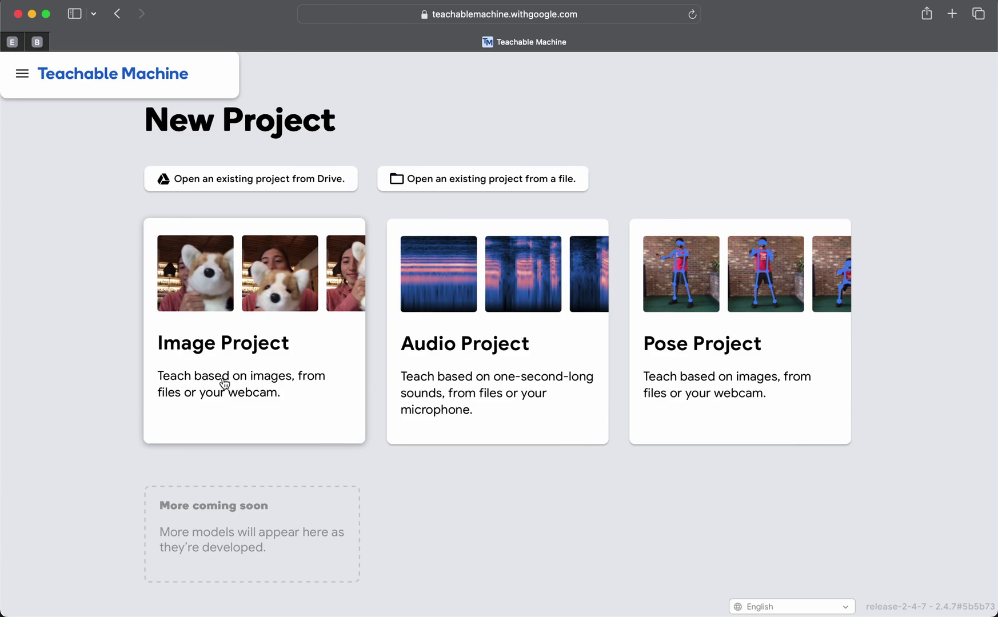
{"action": "left_click", "coordinate": [459, 375]}
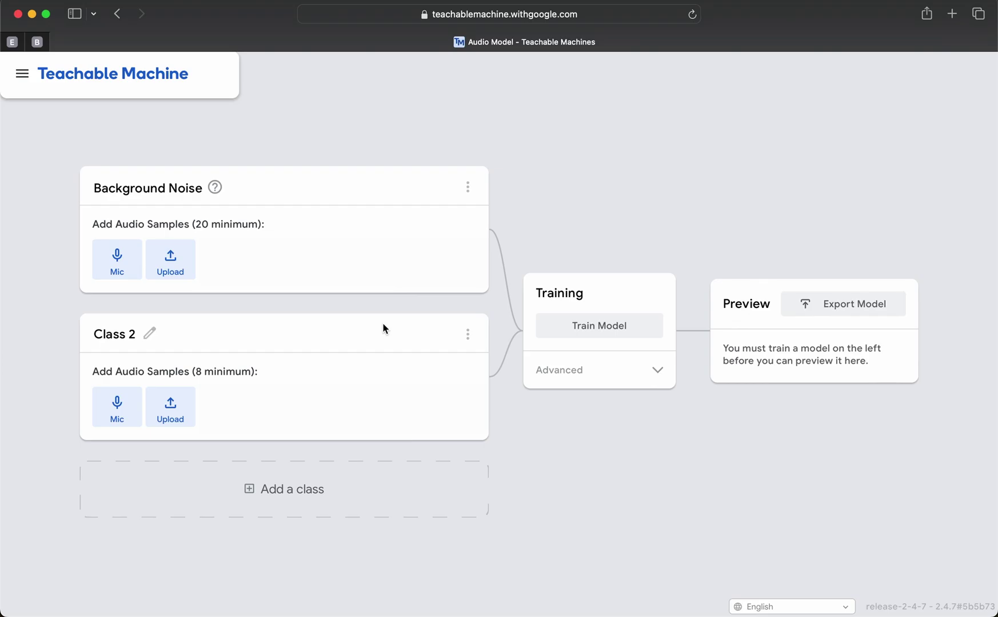
Allow microphone access, record 20 seconds of Background Noise and extract the audio samples
{"action": "left_click", "coordinate": [117, 271]}
{"action": "left_click", "coordinate": [473, 350]}
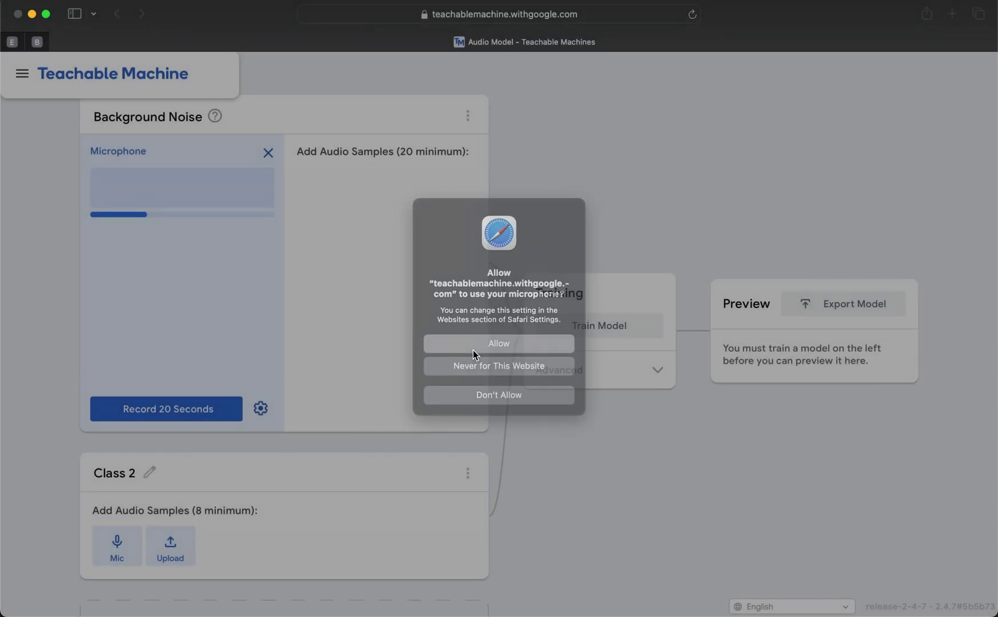
{"action": "left_click", "coordinate": [189, 415]}
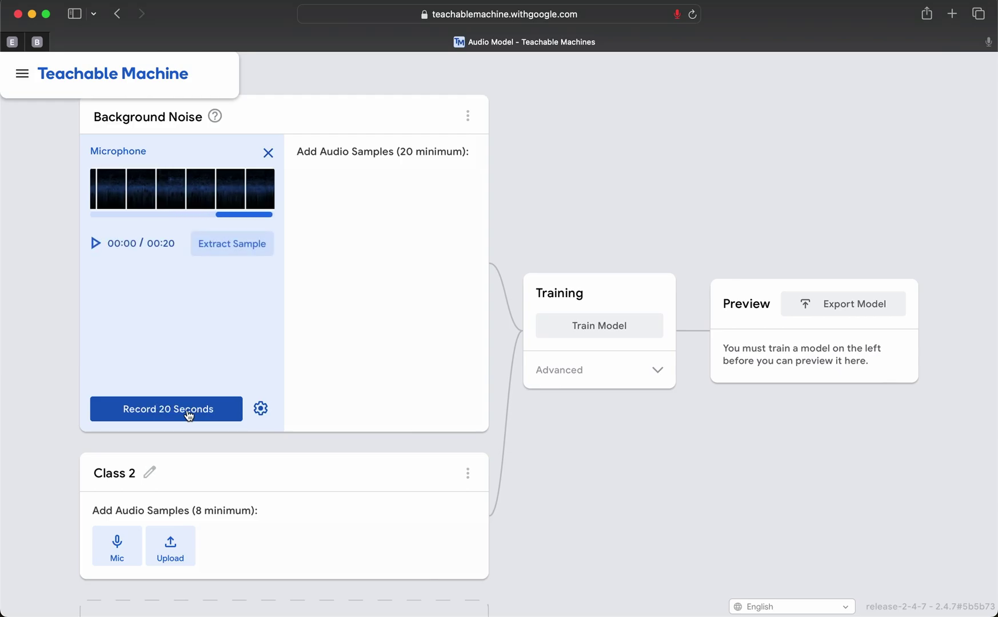
{"action": "left_click", "coordinate": [224, 247]}
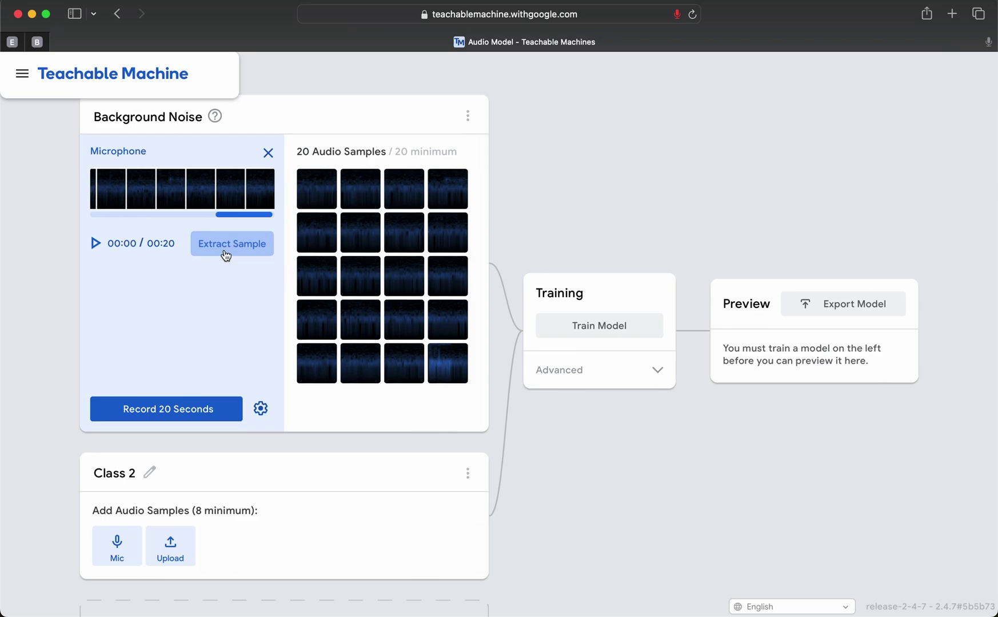
Rename Class 2 as Start
{"action": "scroll", "coordinate": [223, 253], "scroll_direction": "down", "scroll_amount": 5}
{"action": "left_click", "coordinate": [124, 266]}
{"action": "scroll", "coordinate": [124, 268], "scroll_direction": "up", "scroll_amount": 3}
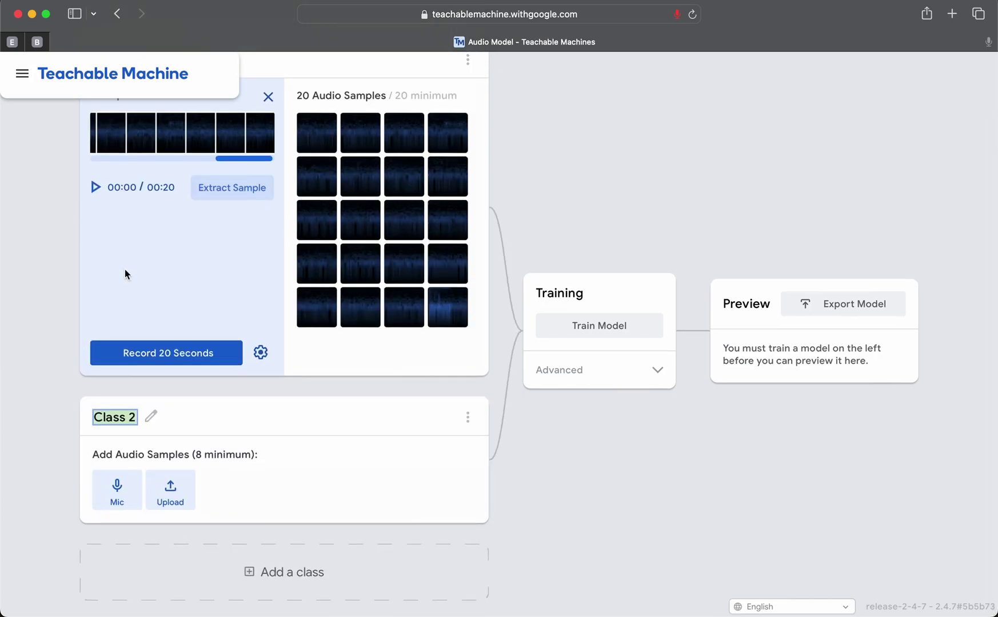
{"action": "type", "text": "Star"}
{"action": "left_click", "coordinate": [284, 453]}
{"action": "scroll", "coordinate": [284, 453], "scroll_direction": "down", "scroll_amount": 1}
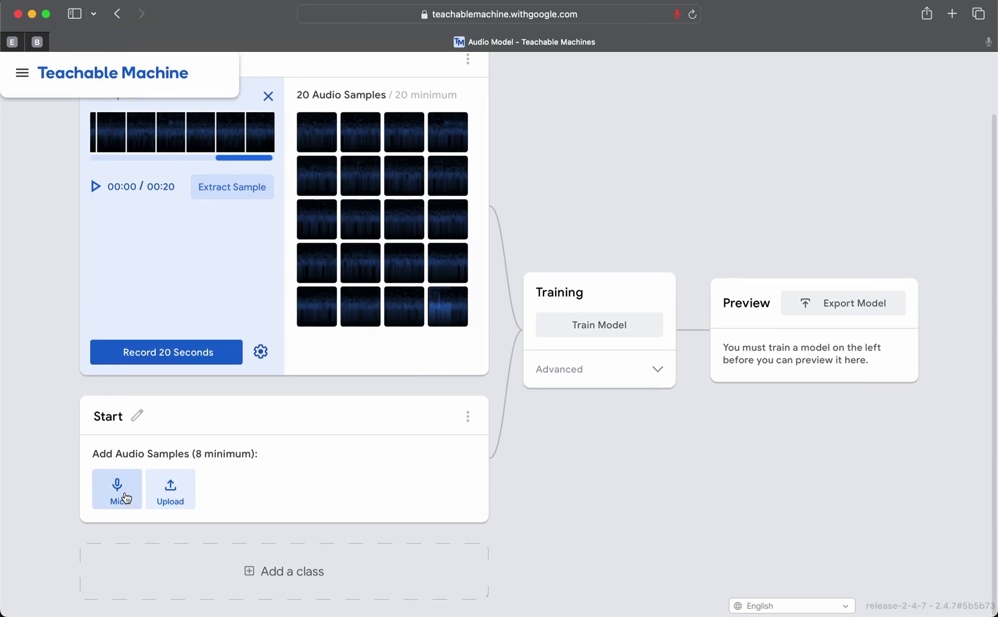
Record a two-second trial clip for the Start class, trim it to its first second and play it back
{"action": "left_click", "coordinate": [117, 488]}
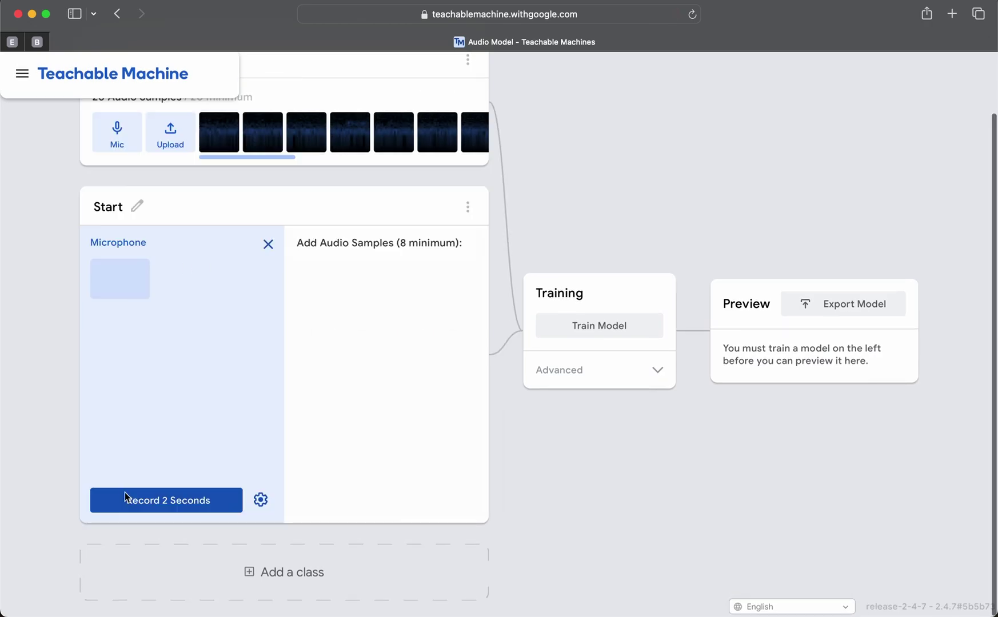
{"action": "left_click", "coordinate": [179, 505]}
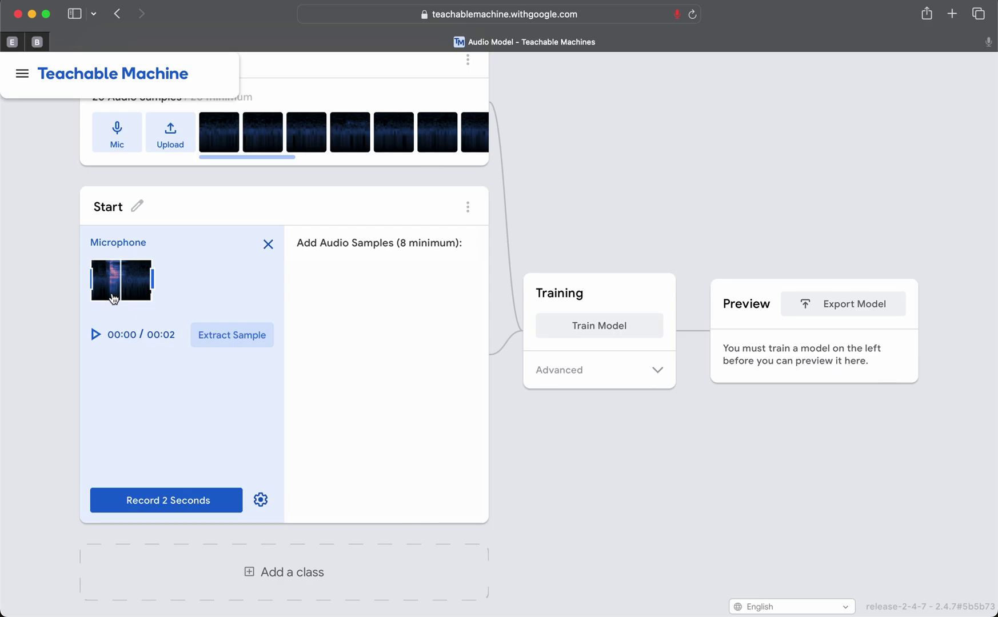
{"action": "left_click_drag", "start_coordinate": [152, 281], "coordinate": [110, 286]}
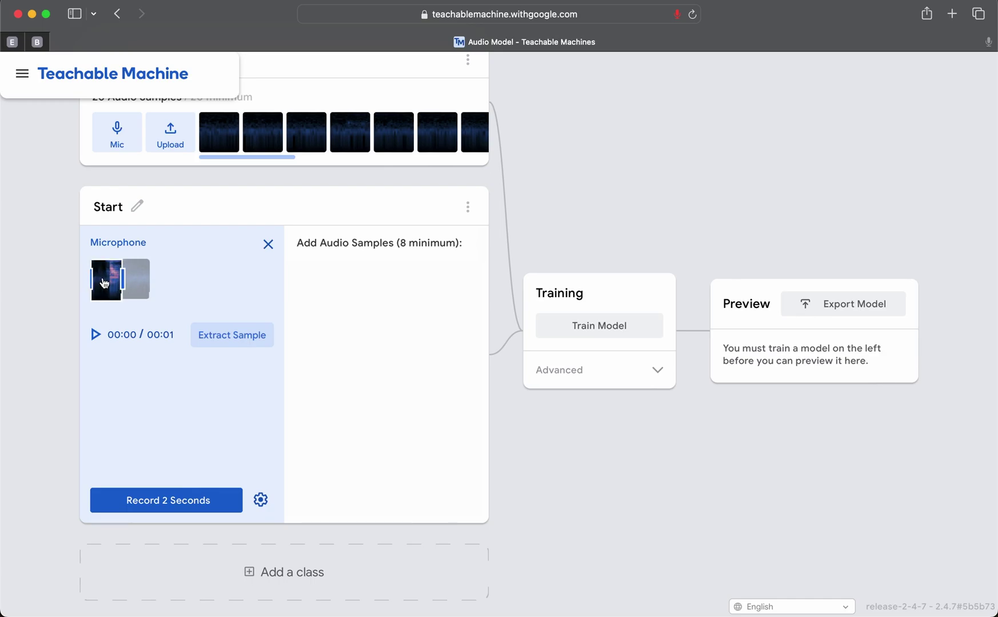
{"action": "left_click", "coordinate": [95, 337]}
{"action": "left_click", "coordinate": [268, 245]}
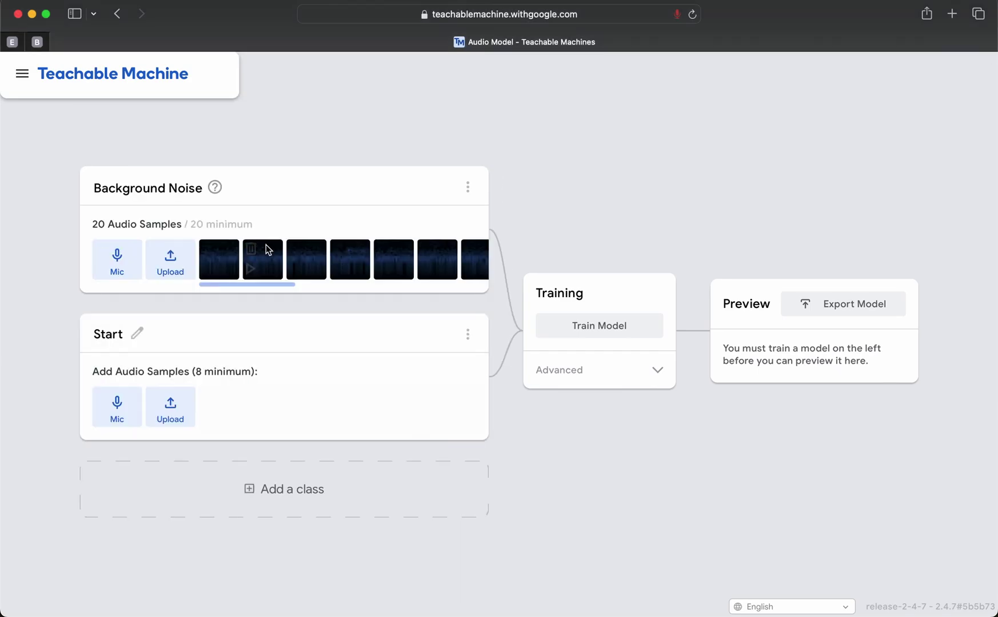
Record a new two-second microphone clip for the Start class, trim it to the first second and extract it as a sample
{"action": "left_click", "coordinate": [125, 411]}
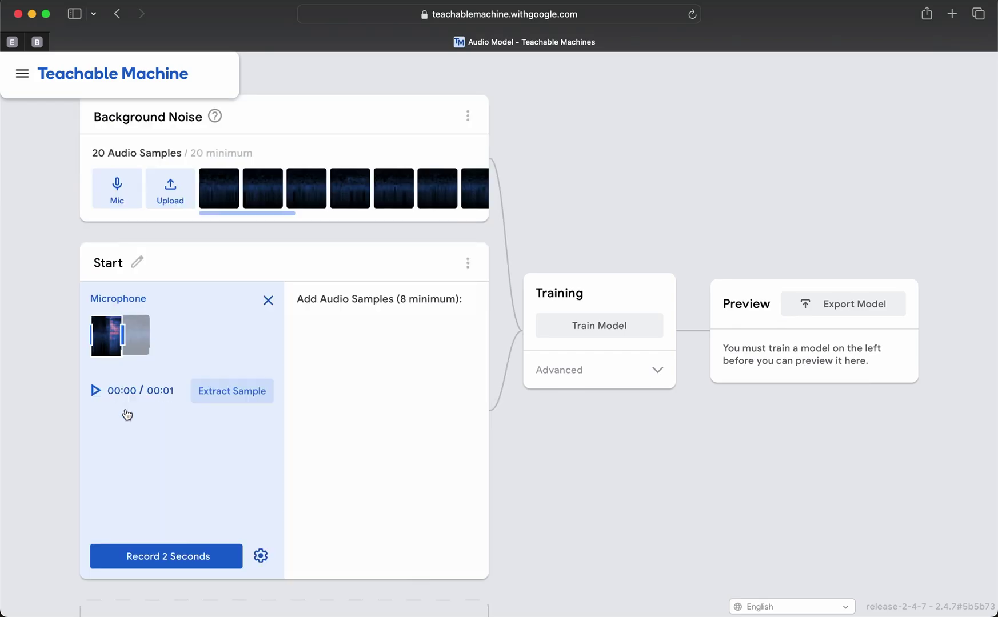
{"action": "left_click", "coordinate": [160, 562]}
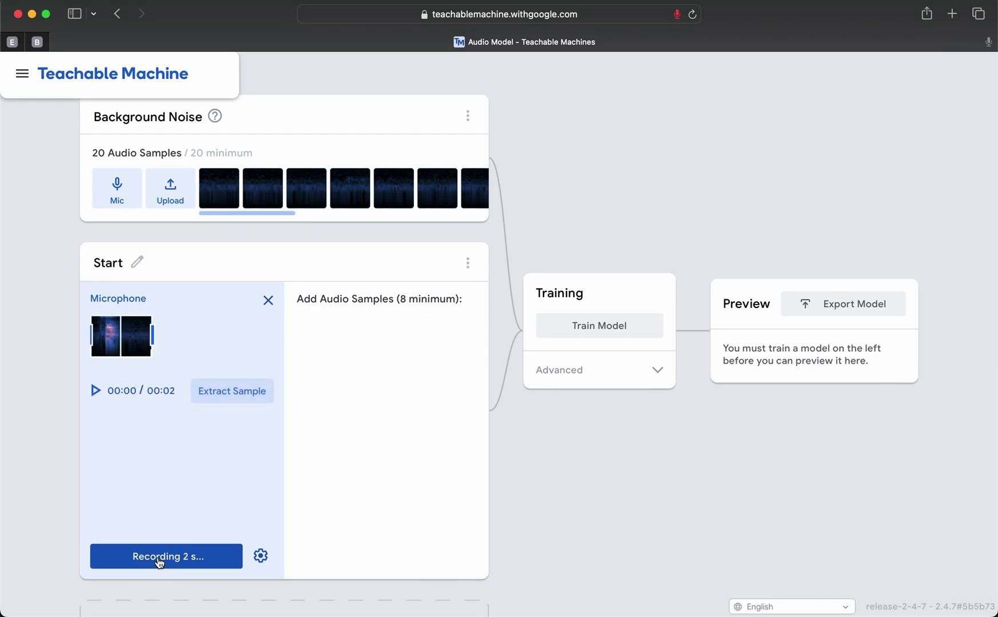
{"action": "left_click_drag", "start_coordinate": [152, 336], "coordinate": [129, 336]}
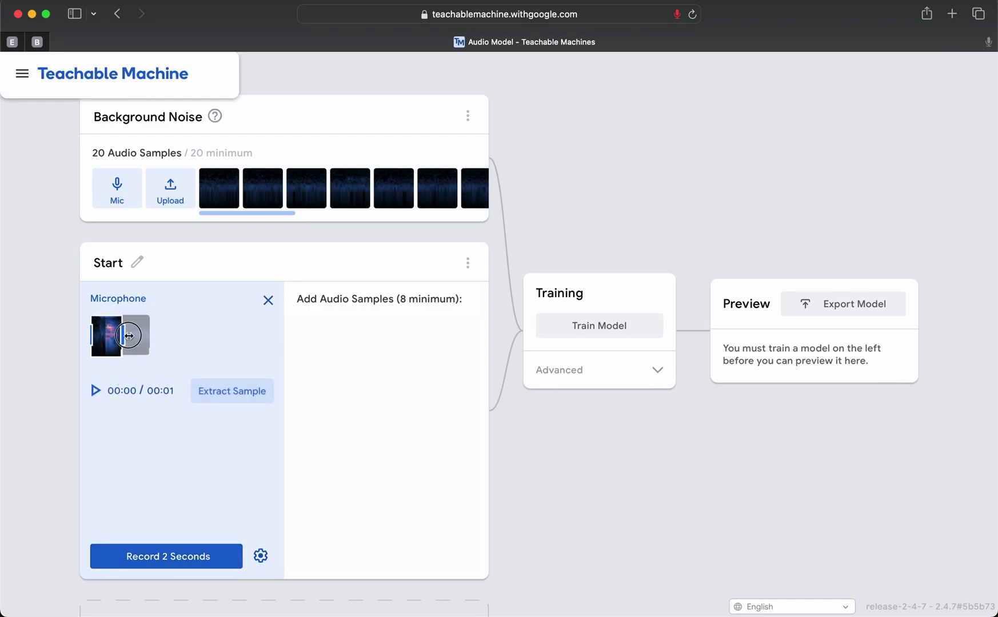
{"action": "left_click", "coordinate": [259, 399]}
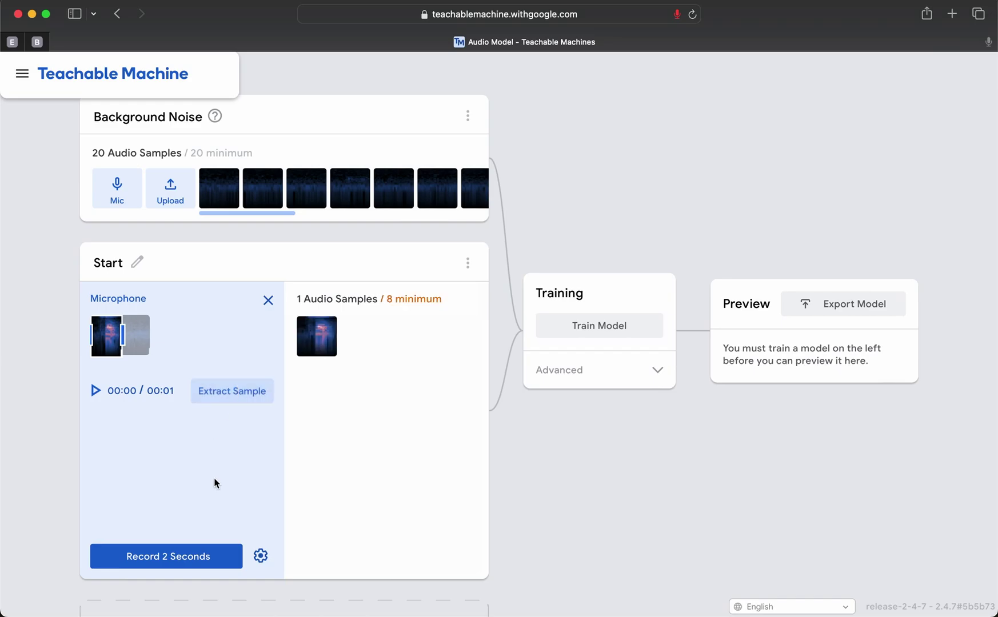
{"action": "scroll", "coordinate": [215, 484], "scroll_direction": "down", "scroll_amount": 2}
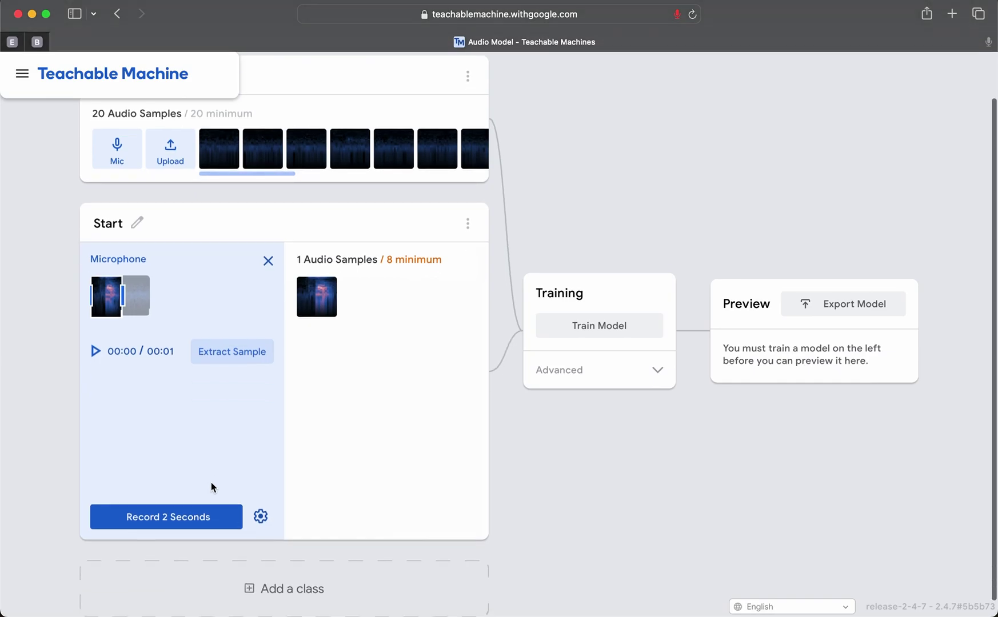
{"action": "left_click", "coordinate": [184, 517]}
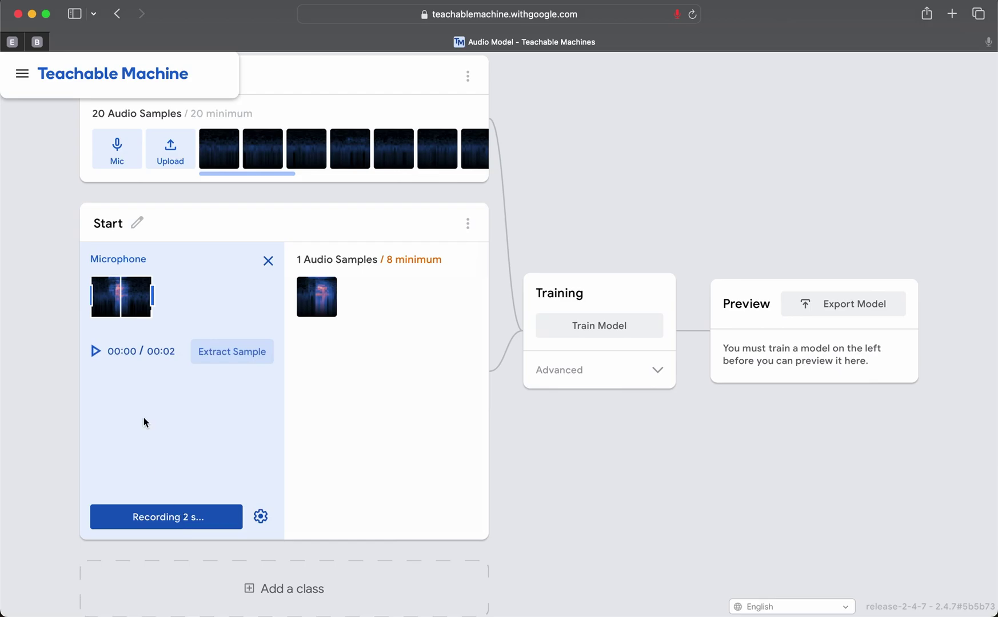
{"action": "left_click_drag", "start_coordinate": [151, 289], "coordinate": [132, 294]}
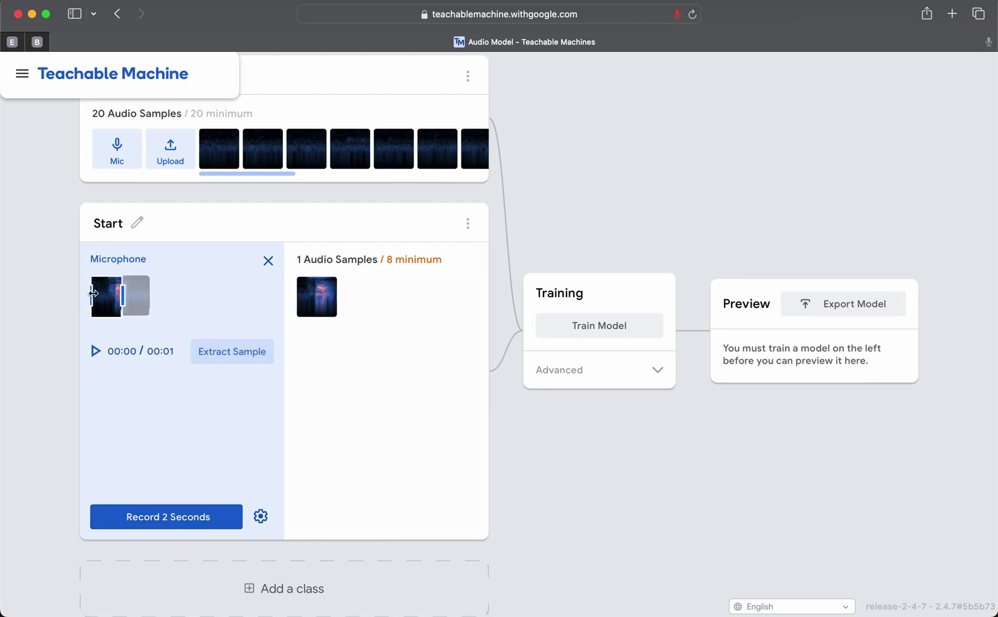
{"action": "left_click_drag", "start_coordinate": [132, 291], "coordinate": [176, 296]}
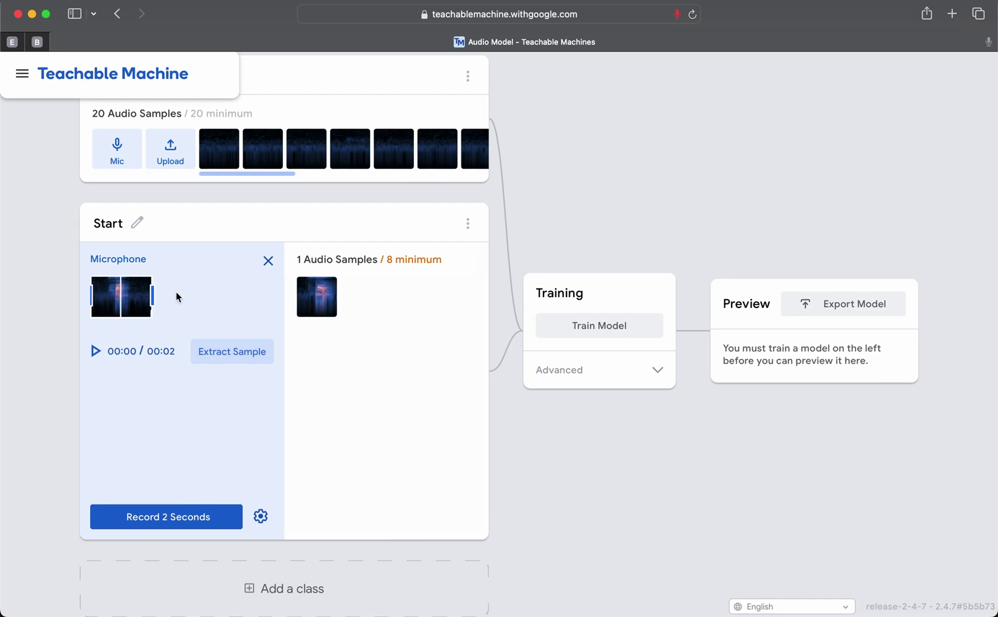
Record a fresh two-second clip for the Start class, trim it to the last second and extract the sample
{"action": "left_click", "coordinate": [196, 522]}
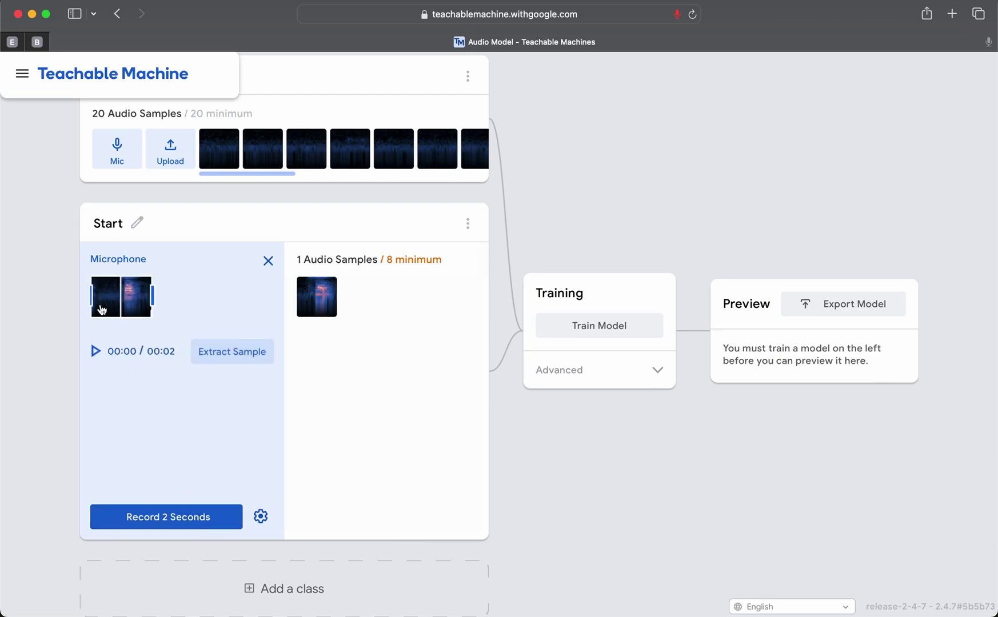
{"action": "left_click_drag", "start_coordinate": [92, 298], "coordinate": [125, 301]}
{"action": "left_click", "coordinate": [246, 353]}
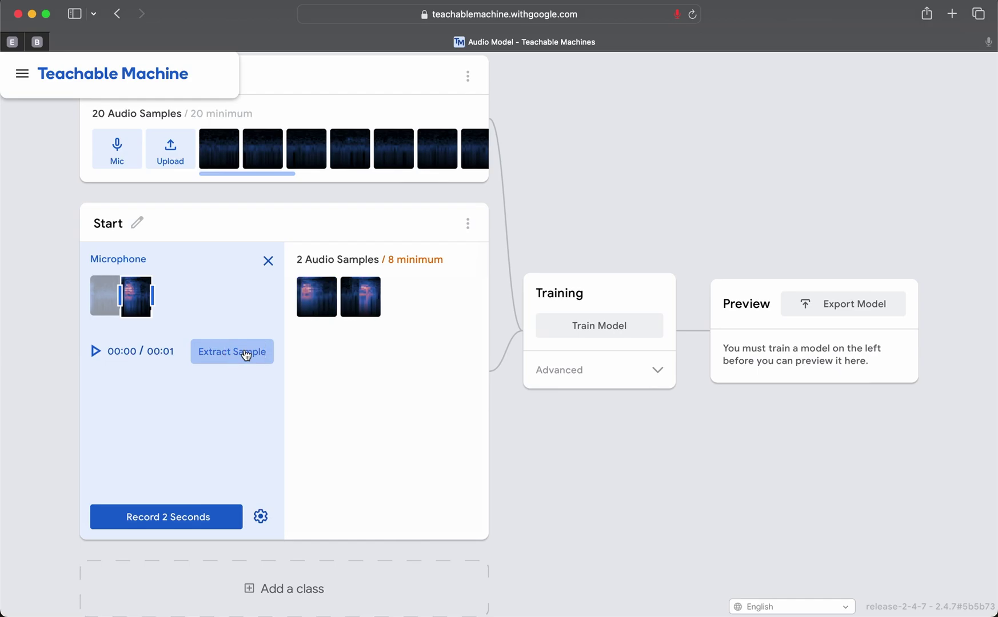
Record another two-second Start clip, keep only its second half and add it to the class's audio samples
{"action": "left_click", "coordinate": [197, 518]}
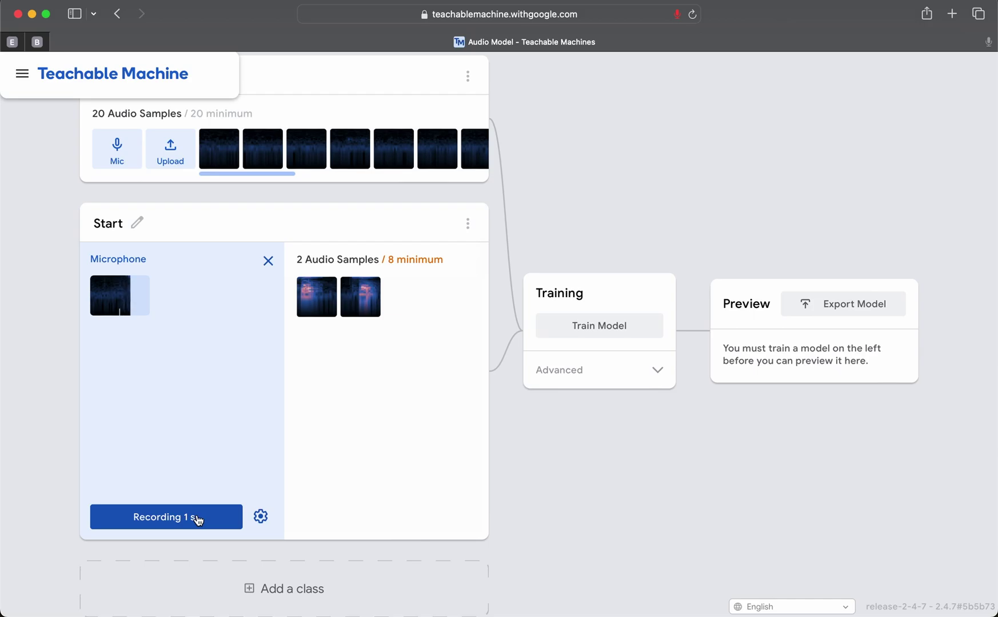
{"action": "left_click", "coordinate": [105, 292]}
{"action": "left_click", "coordinate": [115, 298]}
{"action": "left_click_drag", "start_coordinate": [114, 298], "coordinate": [117, 298]}
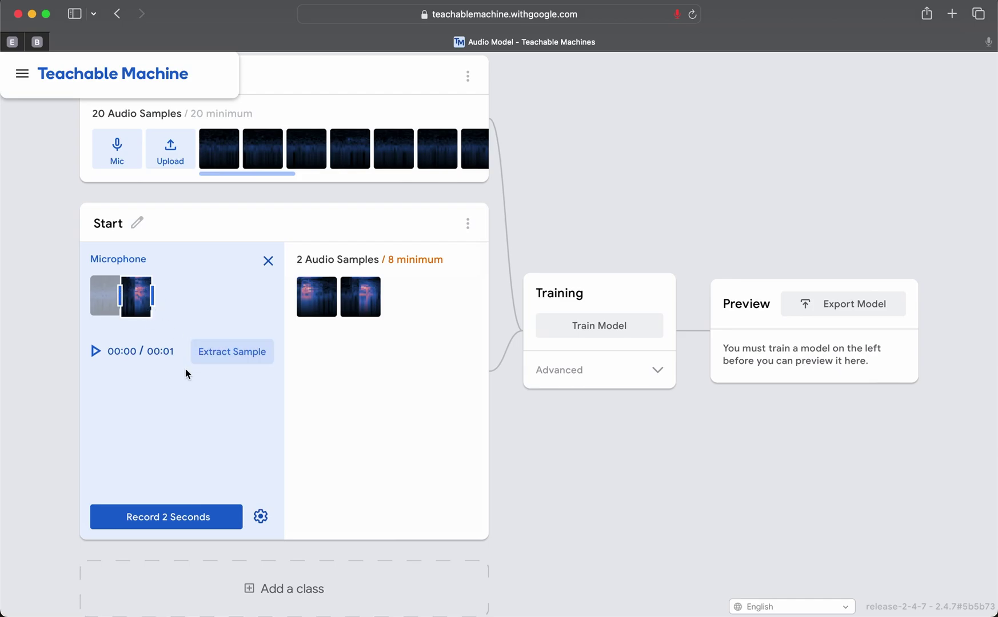
{"action": "left_click", "coordinate": [232, 353]}
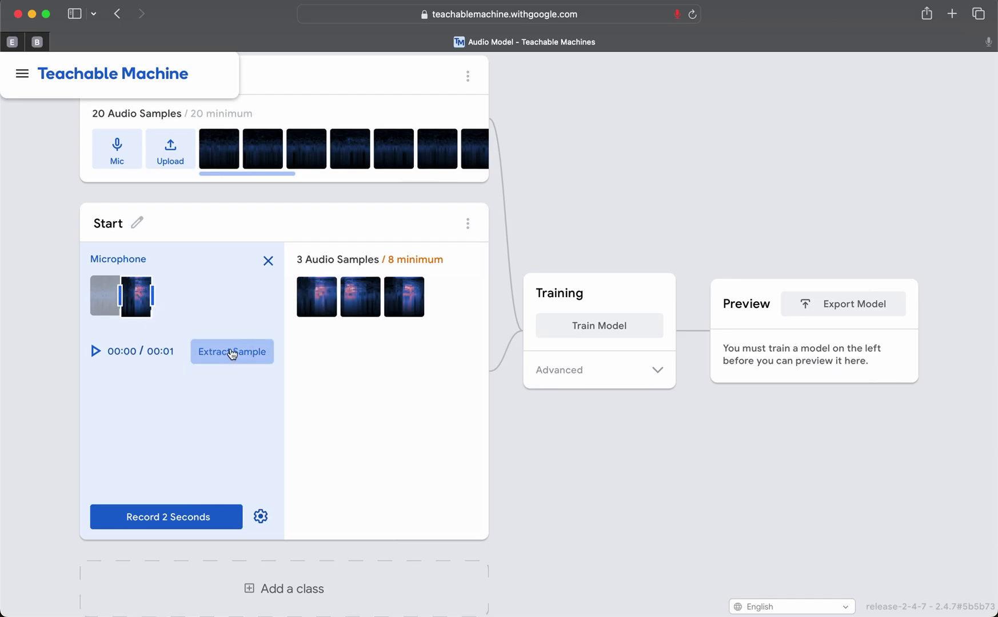
Record the two-second Start clip several more times and extract the last take untrimmed as two samples
{"action": "left_click", "coordinate": [200, 521]}
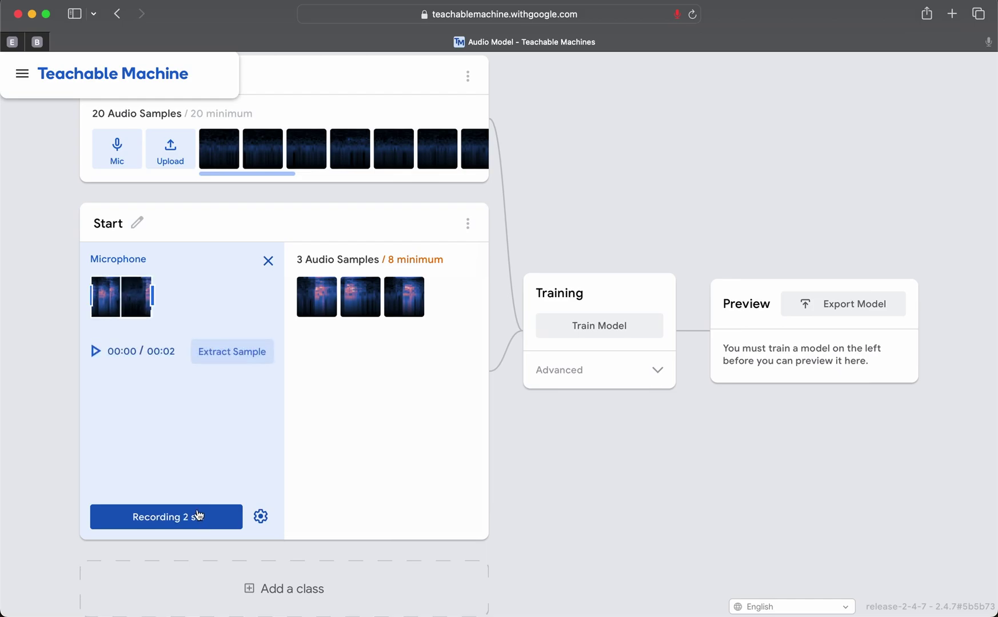
{"action": "left_click", "coordinate": [192, 526]}
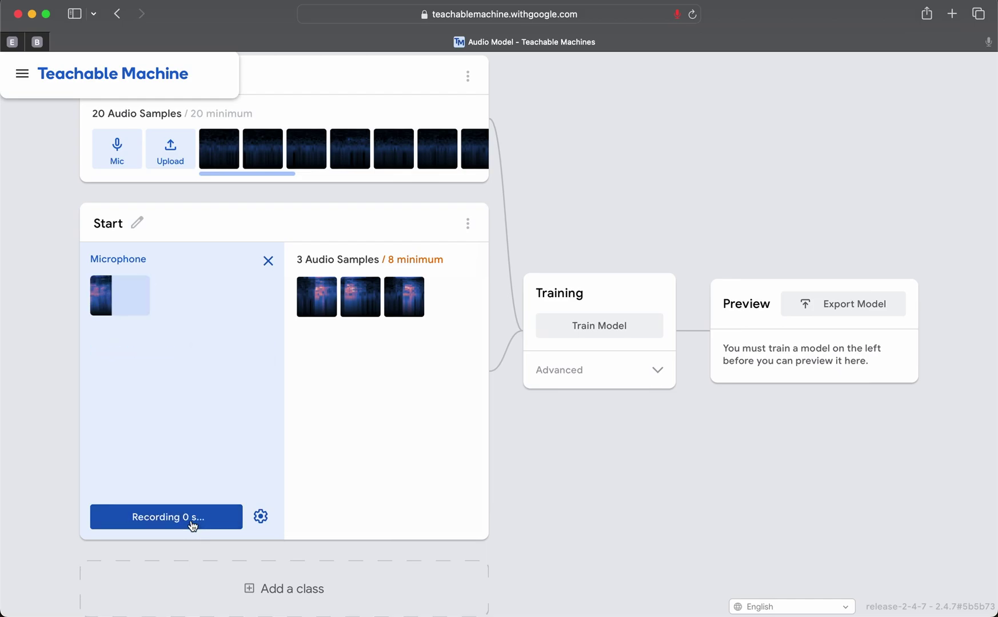
{"action": "left_click", "coordinate": [192, 525]}
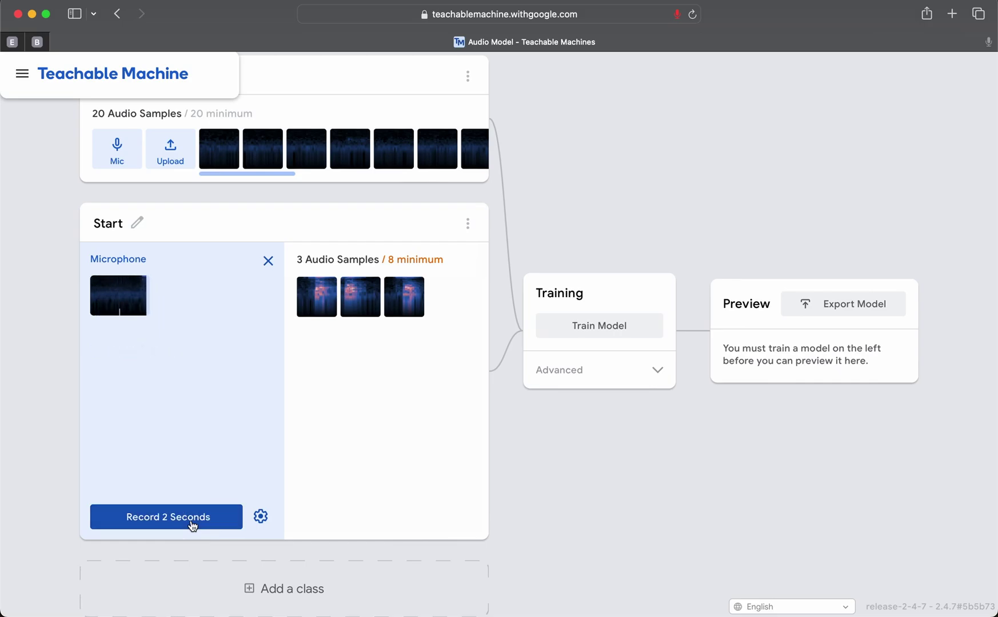
{"action": "left_click", "coordinate": [192, 526]}
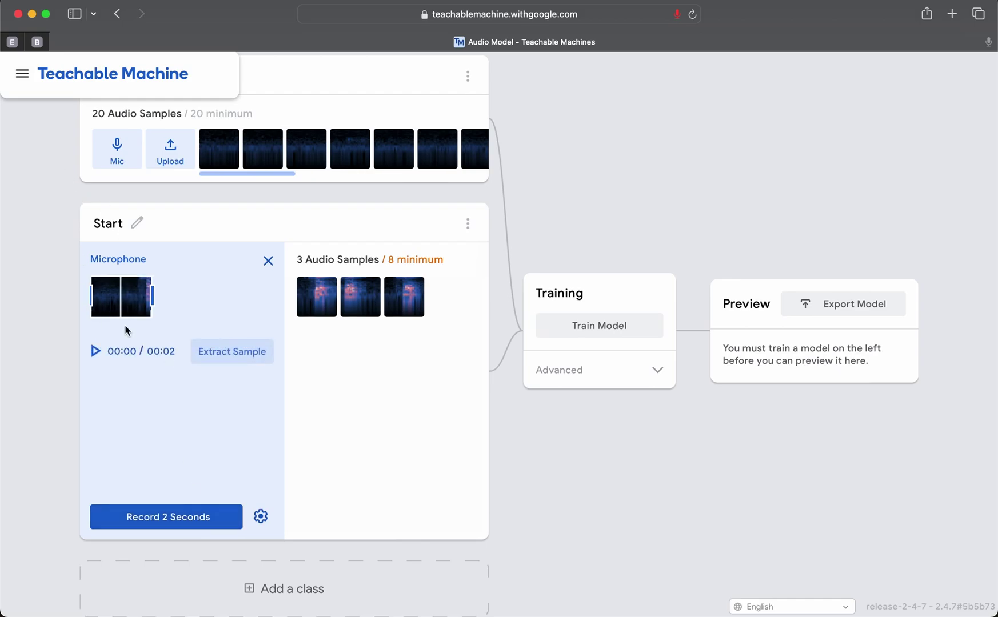
{"action": "left_click", "coordinate": [245, 355]}
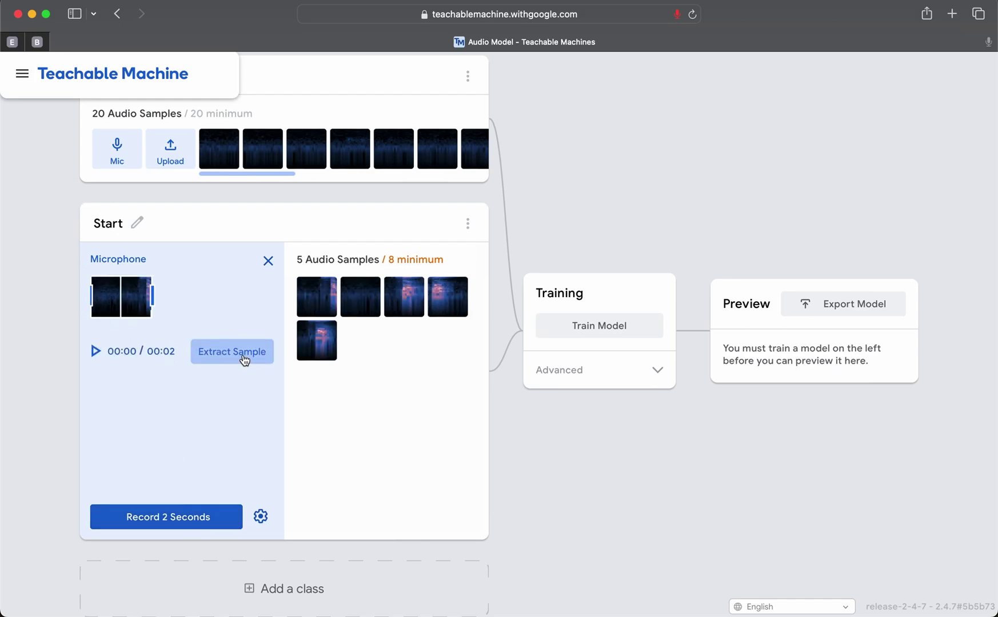
Record two more two-second clips for the Start class and extract the untrimmed samples from each
{"action": "left_click", "coordinate": [203, 517]}
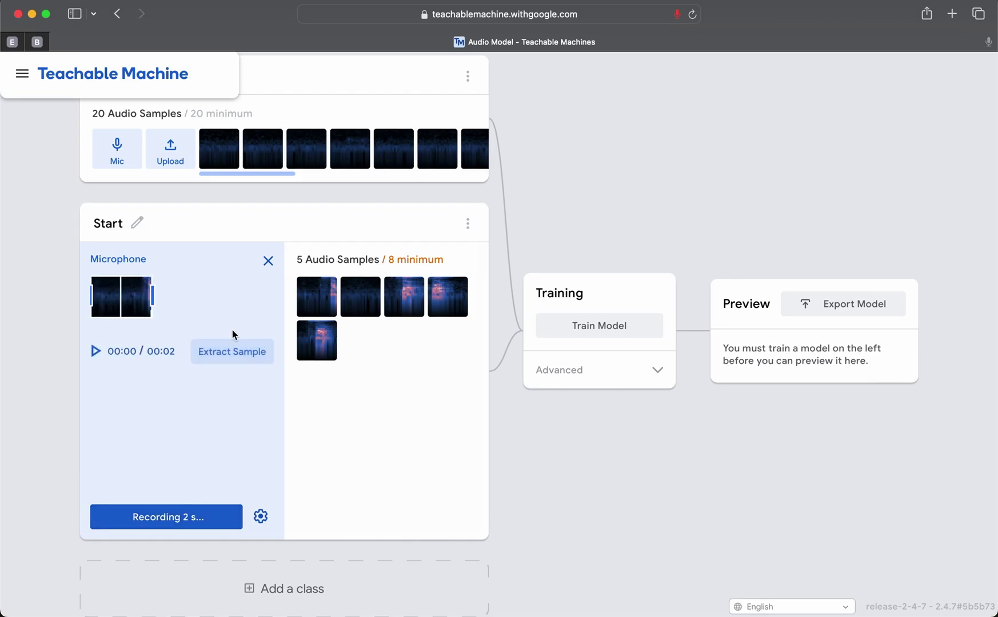
{"action": "left_click", "coordinate": [232, 356]}
{"action": "left_click", "coordinate": [212, 518]}
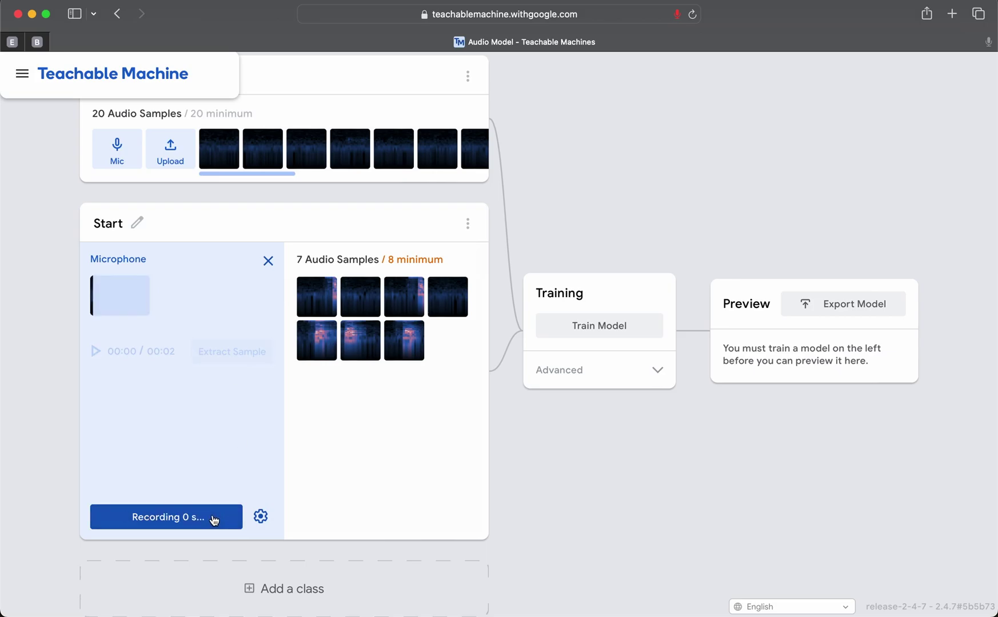
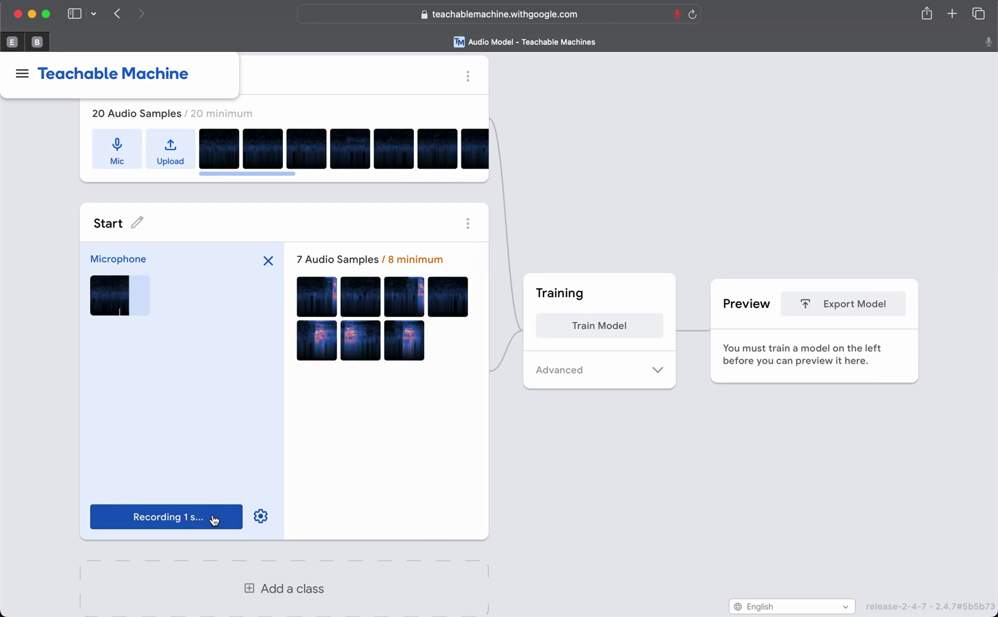
{"action": "left_click", "coordinate": [231, 357]}
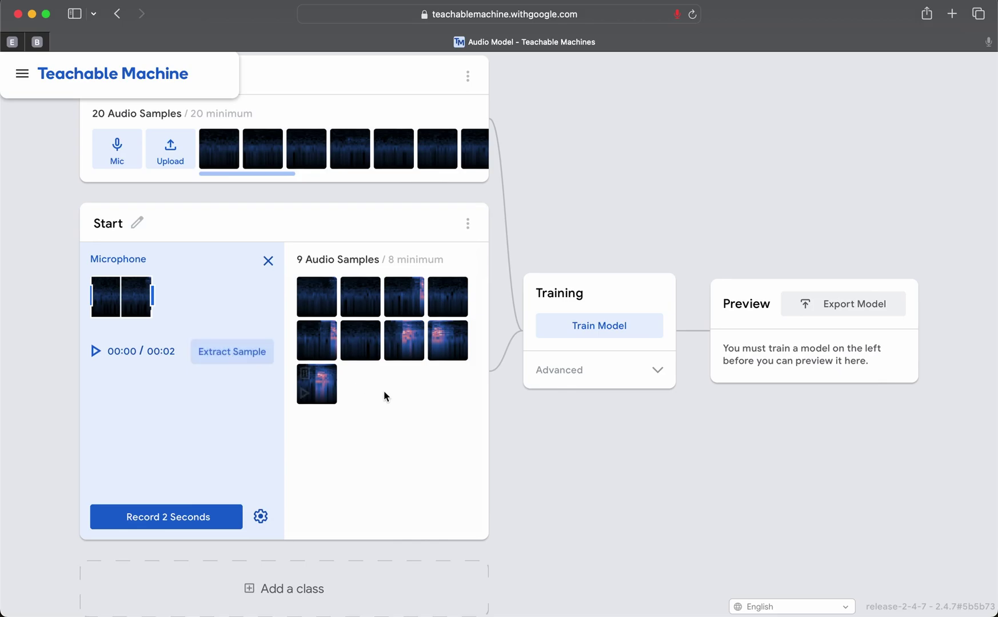
Add a third class to the audio model and name it Stop
{"action": "mouse_move", "coordinate": [322, 392]}
{"action": "left_click", "coordinate": [304, 394]}
{"action": "scroll", "coordinate": [286, 463], "scroll_direction": "down", "scroll_amount": 1}
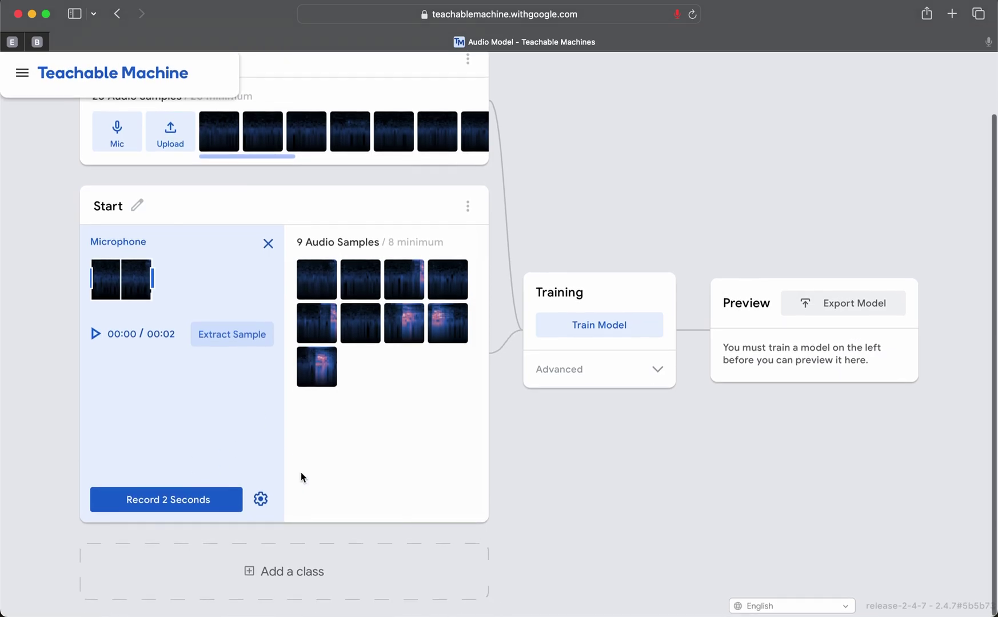
{"action": "left_click", "coordinate": [293, 578]}
{"action": "left_click", "coordinate": [148, 566]}
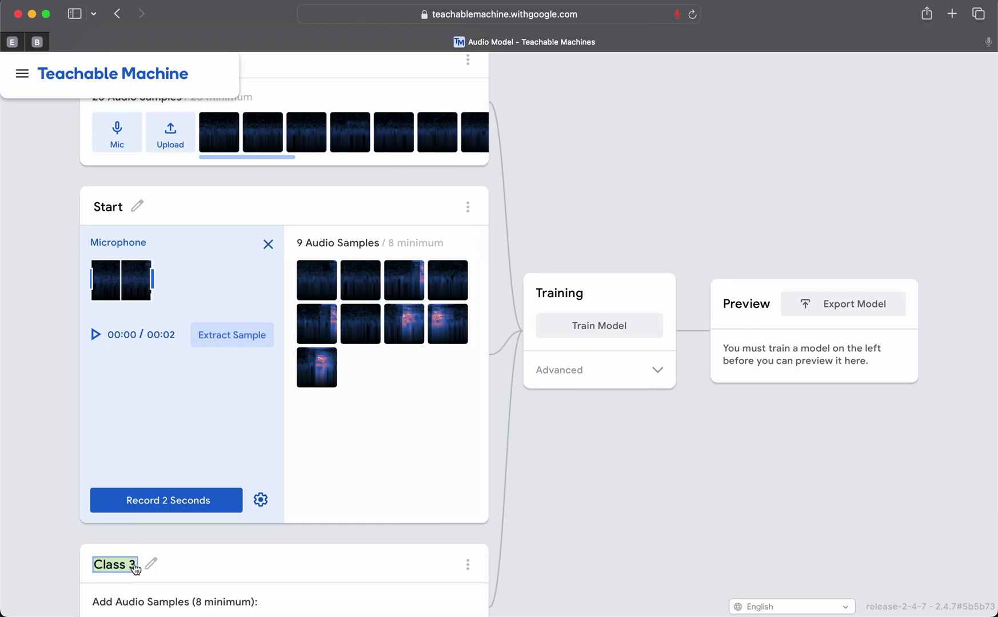
{"action": "type", "text": "Stop"}
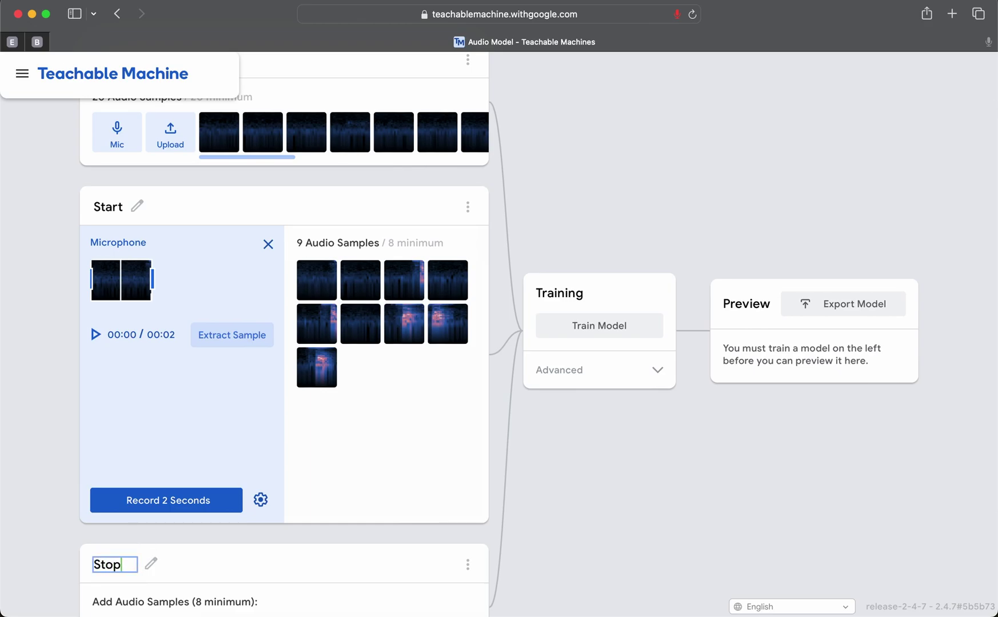
{"action": "scroll", "coordinate": [286, 343], "scroll_direction": "down", "scroll_amount": 5}
{"action": "left_click", "coordinate": [269, 423]}
{"action": "scroll", "coordinate": [269, 420], "scroll_direction": "up", "scroll_amount": 2}
{"action": "scroll", "coordinate": [269, 421], "scroll_direction": "down", "scroll_amount": 2}
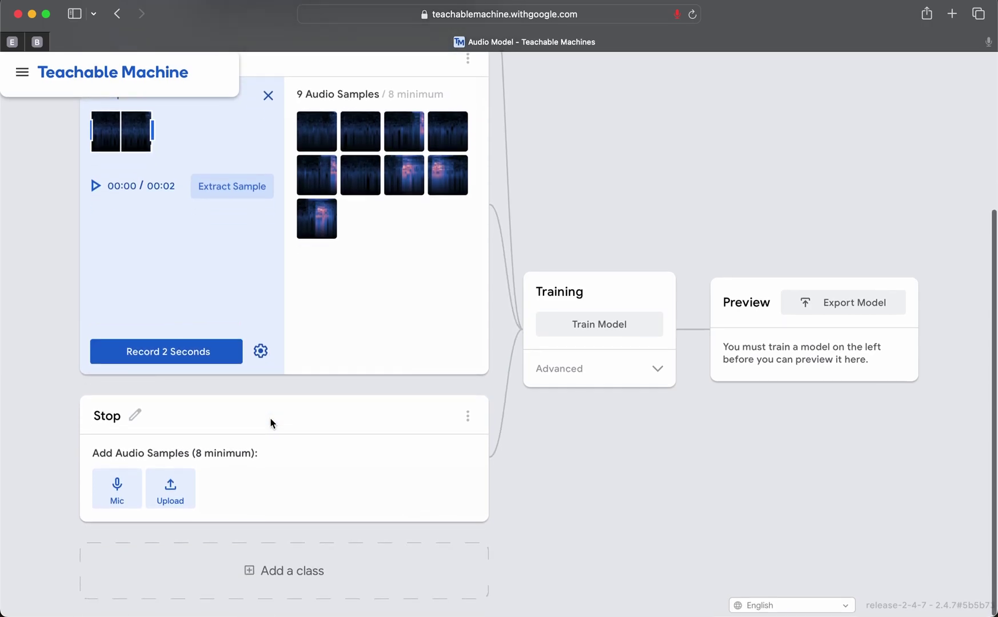
Record a two-second Stop clip with the MacBook Air Microphone, trim it to its first second and extract the sample
{"action": "left_click", "coordinate": [118, 491]}
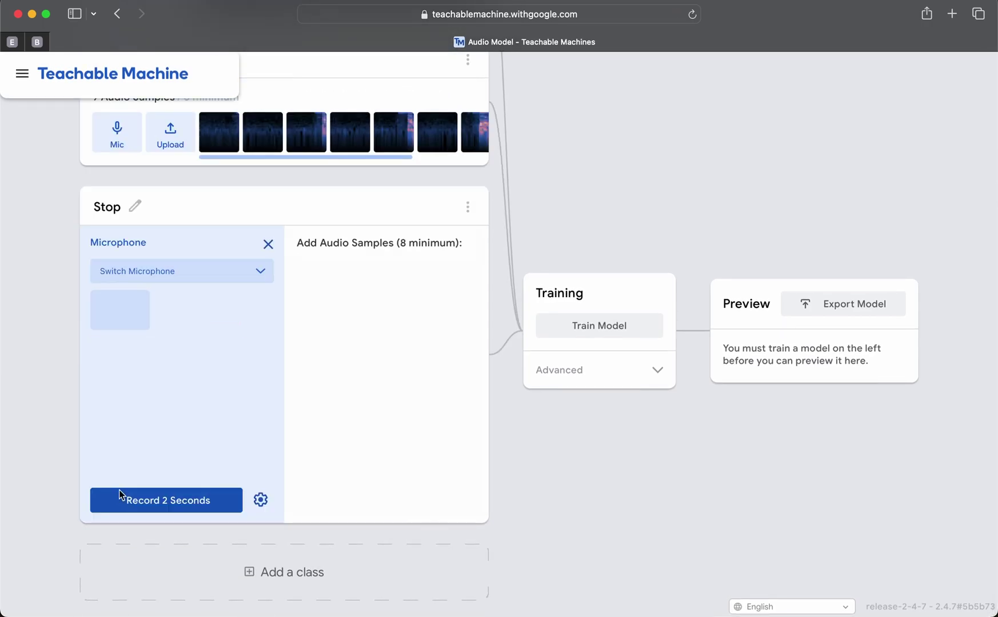
{"action": "left_click", "coordinate": [263, 271]}
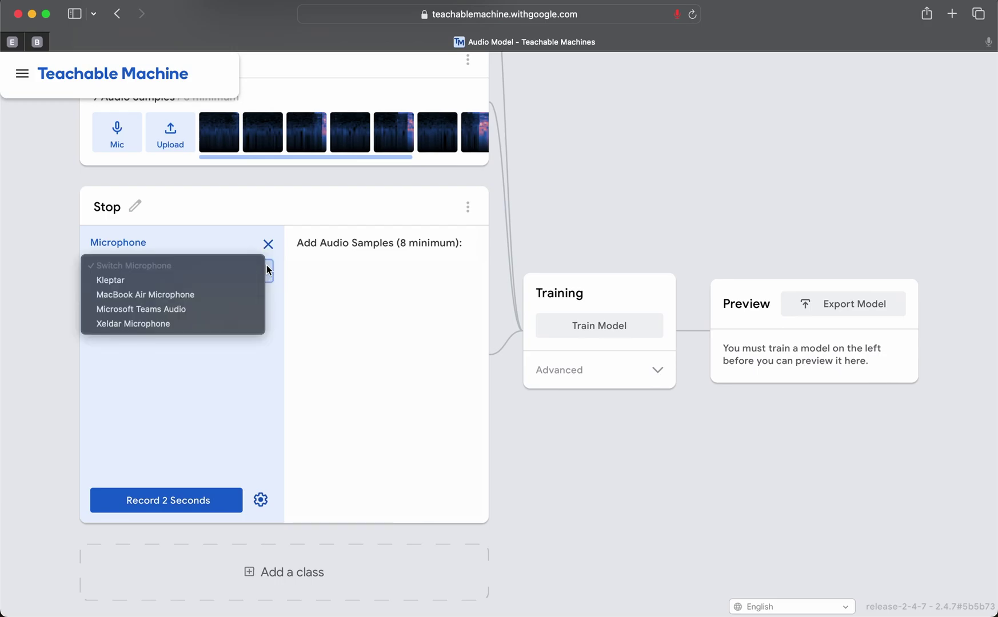
{"action": "left_click", "coordinate": [208, 295]}
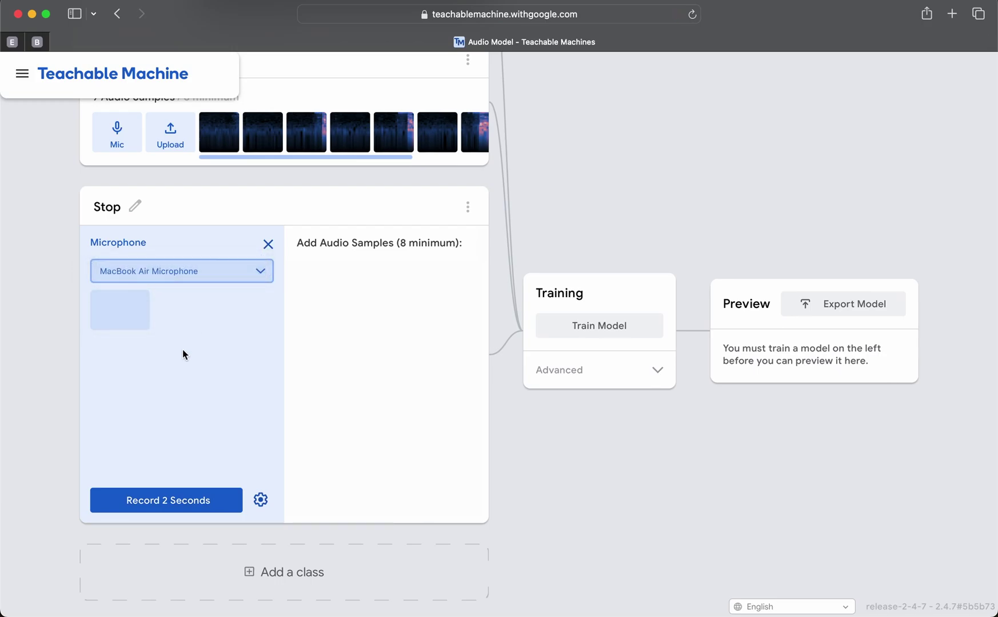
{"action": "left_click", "coordinate": [165, 501]}
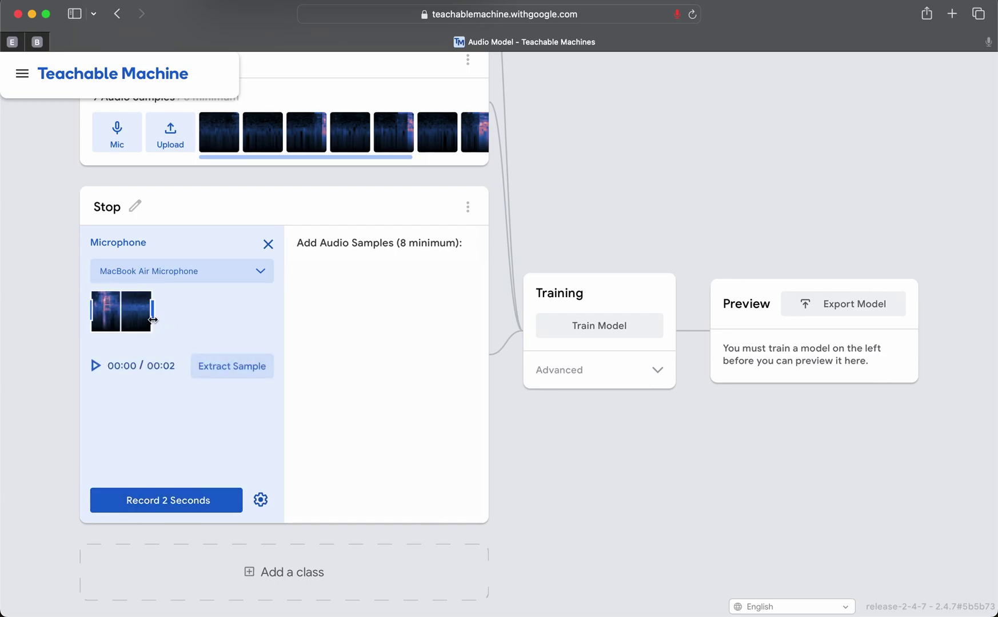
{"action": "left_click_drag", "start_coordinate": [151, 320], "coordinate": [128, 316]}
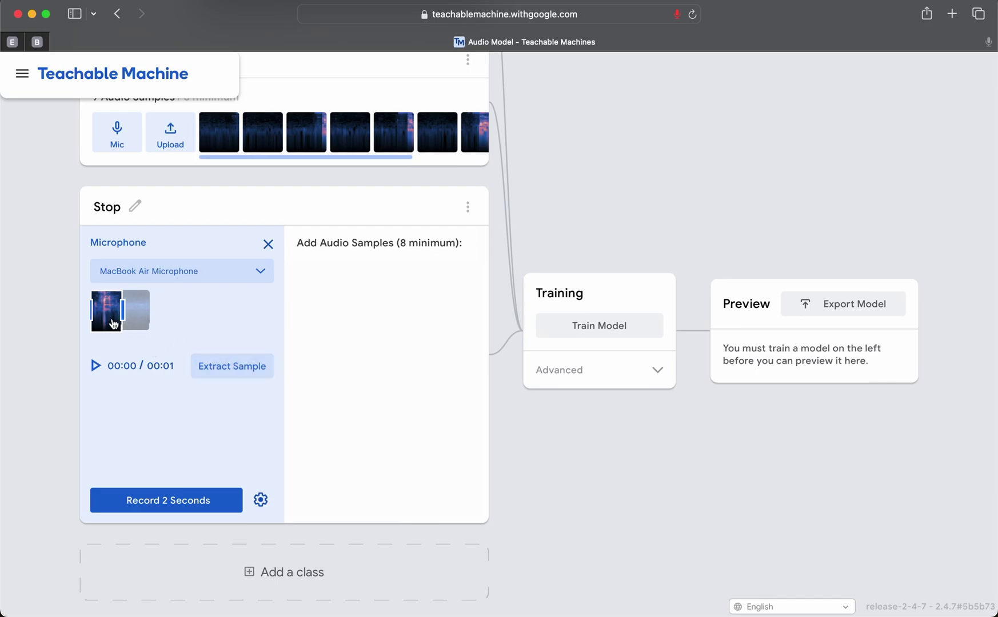
{"action": "left_click", "coordinate": [229, 371]}
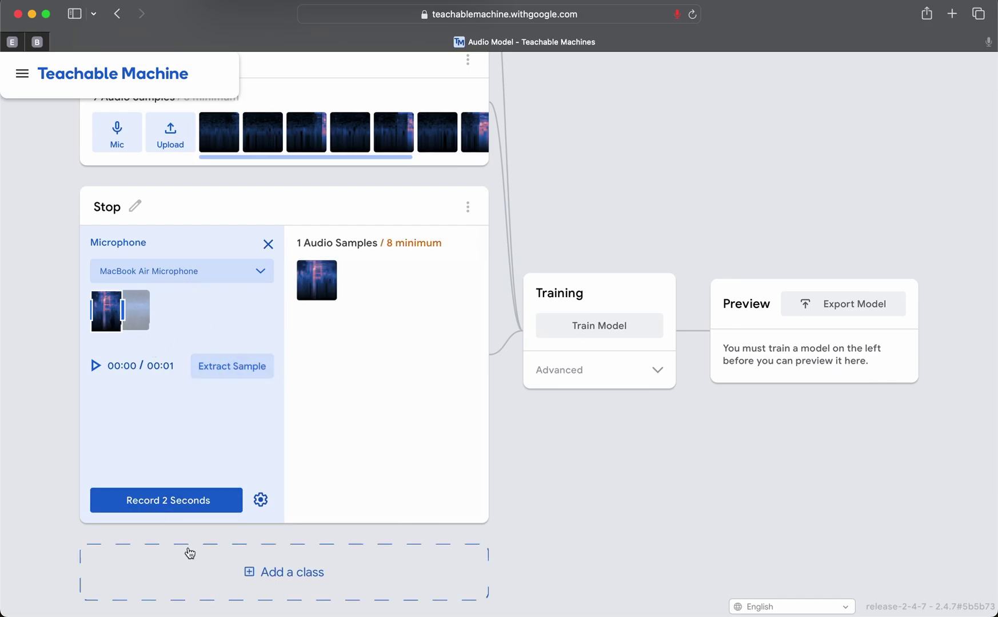
Record two more two-second clips for the Stop class, trimming each to its first second and extracting it
{"action": "left_click", "coordinate": [179, 501]}
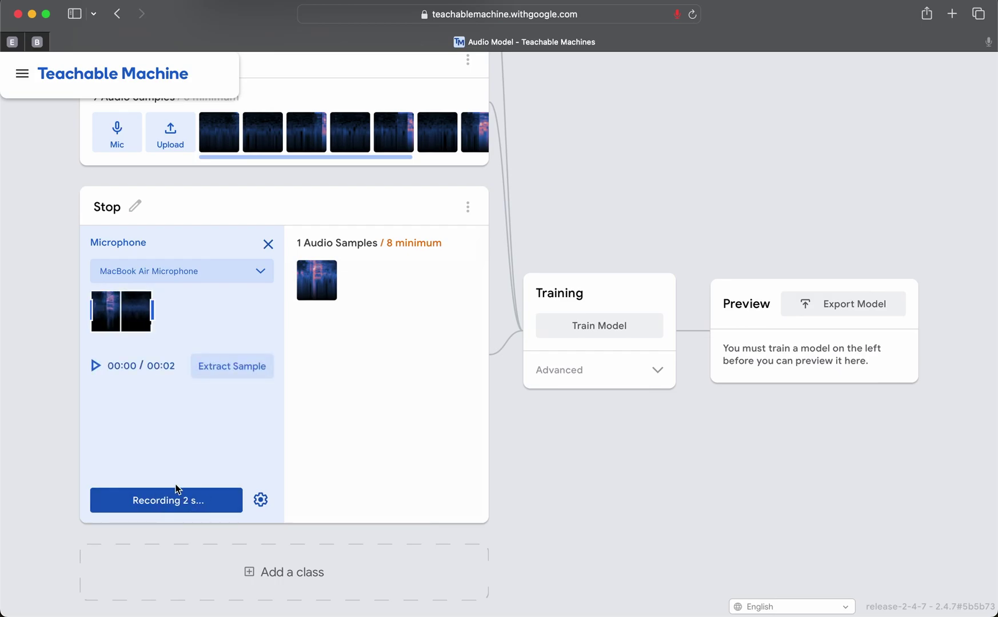
{"action": "left_click_drag", "start_coordinate": [147, 312], "coordinate": [123, 311]}
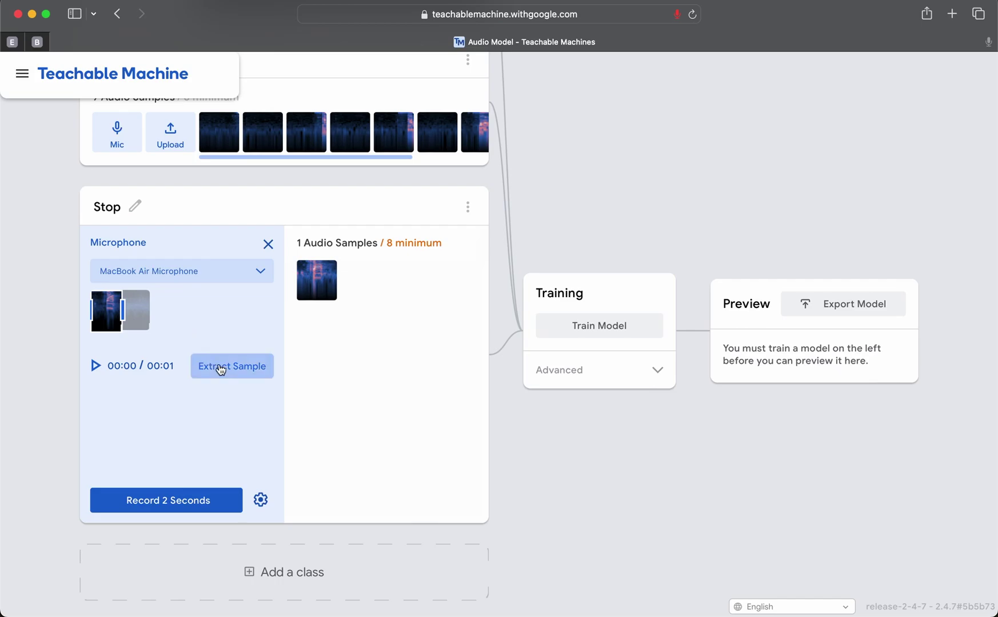
{"action": "left_click", "coordinate": [250, 365]}
{"action": "left_click", "coordinate": [215, 506]}
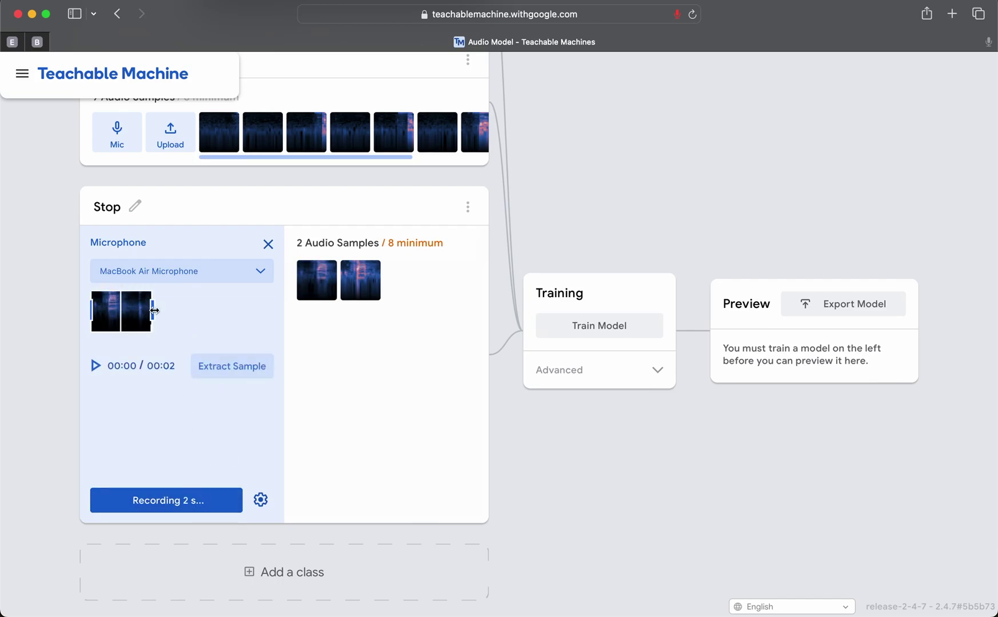
{"action": "left_click_drag", "start_coordinate": [154, 310], "coordinate": [142, 309]}
{"action": "left_click", "coordinate": [226, 375]}
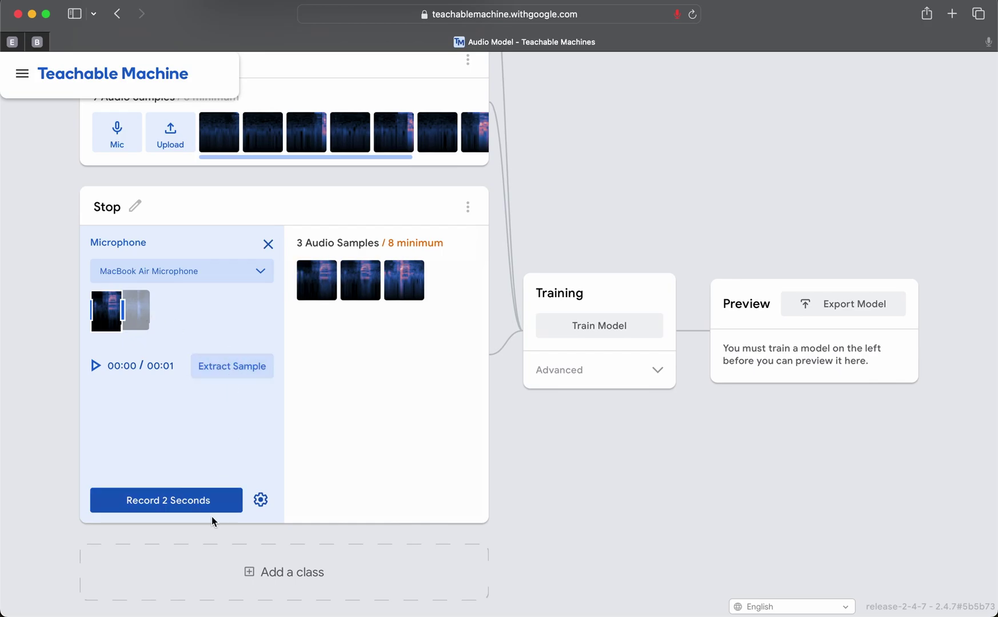
Add another pair of Stop samples, each recorded as a two-second clip and cut down to its first half
{"action": "left_click", "coordinate": [210, 504]}
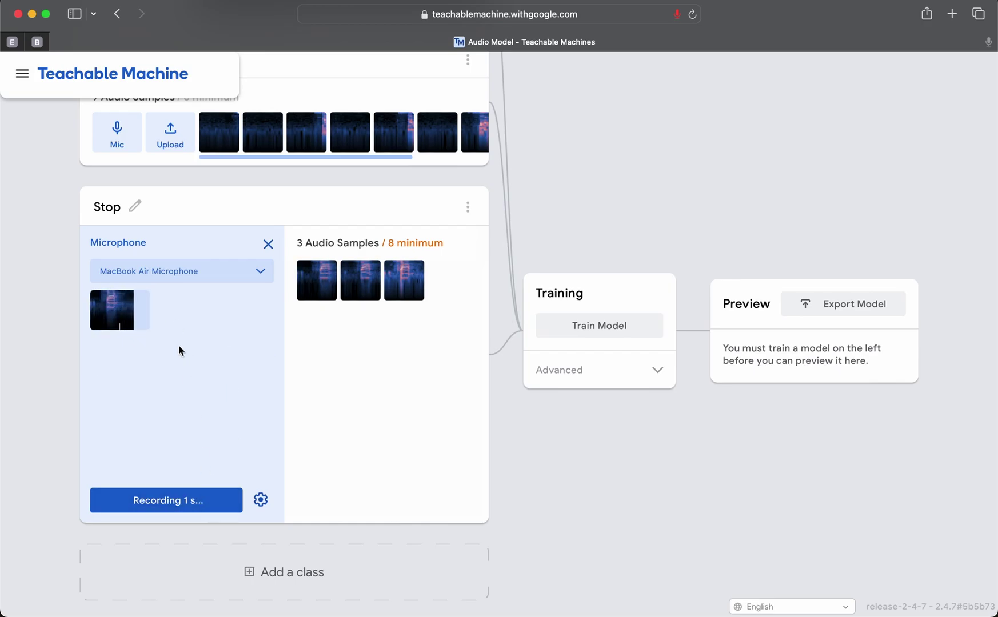
{"action": "left_click_drag", "start_coordinate": [152, 311], "coordinate": [122, 310]}
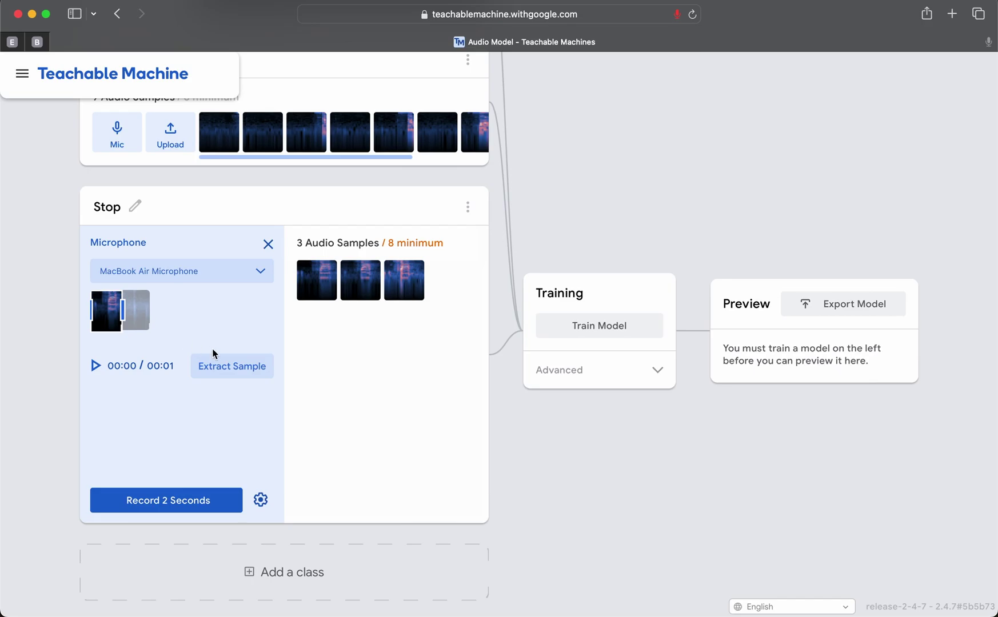
{"action": "left_click", "coordinate": [225, 378]}
{"action": "left_click", "coordinate": [206, 508]}
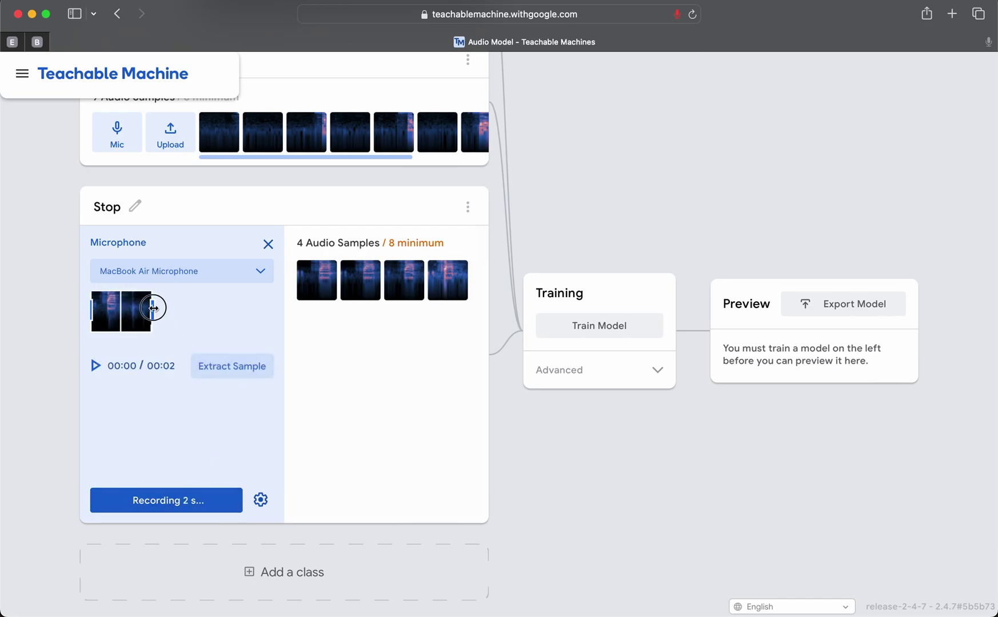
{"action": "left_click_drag", "start_coordinate": [152, 308], "coordinate": [138, 312]}
{"action": "left_click", "coordinate": [220, 369]}
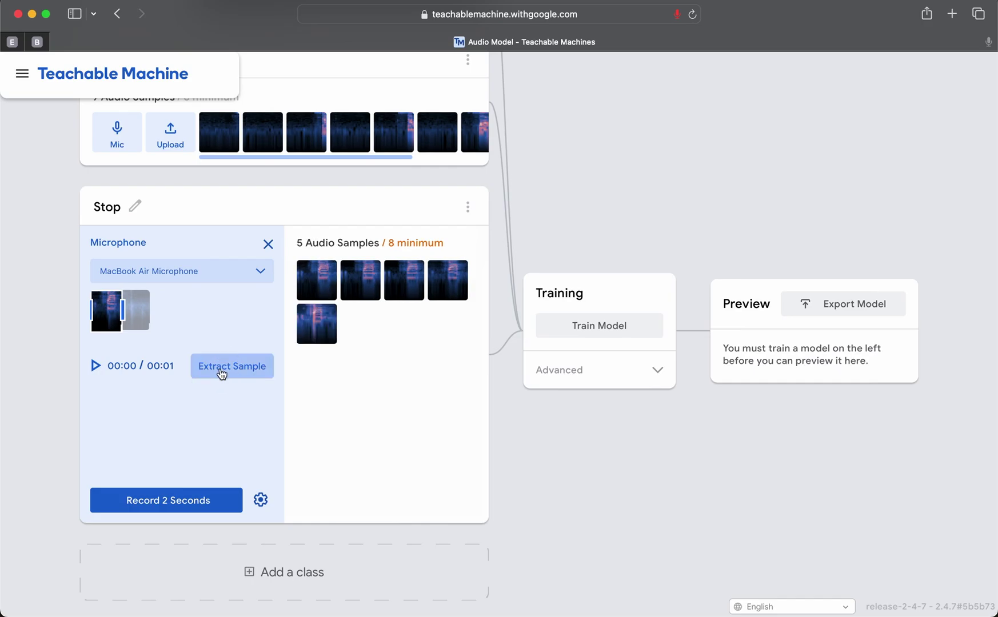
Record the Stop clip, retake it, keep only the last second of the new take and extract it as two samples
{"action": "left_click", "coordinate": [207, 502]}
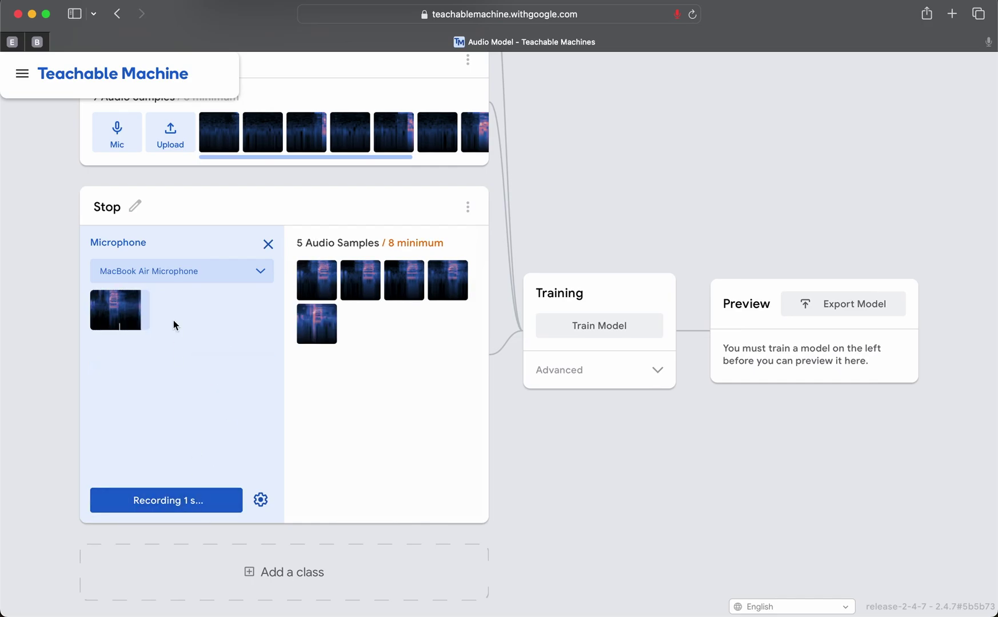
{"action": "left_click_drag", "start_coordinate": [151, 309], "coordinate": [145, 312]}
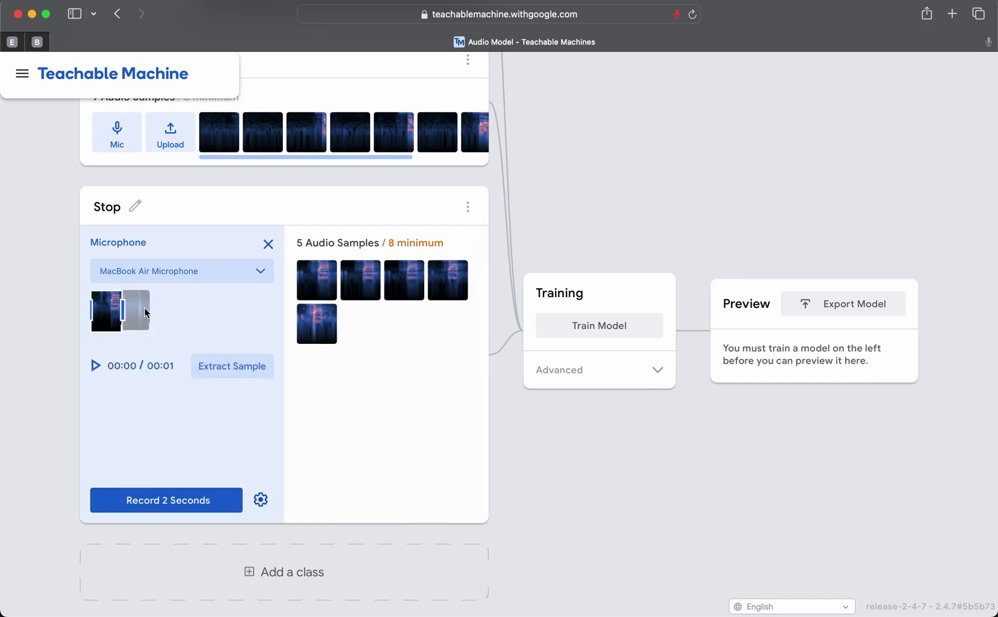
{"action": "left_click", "coordinate": [192, 507]}
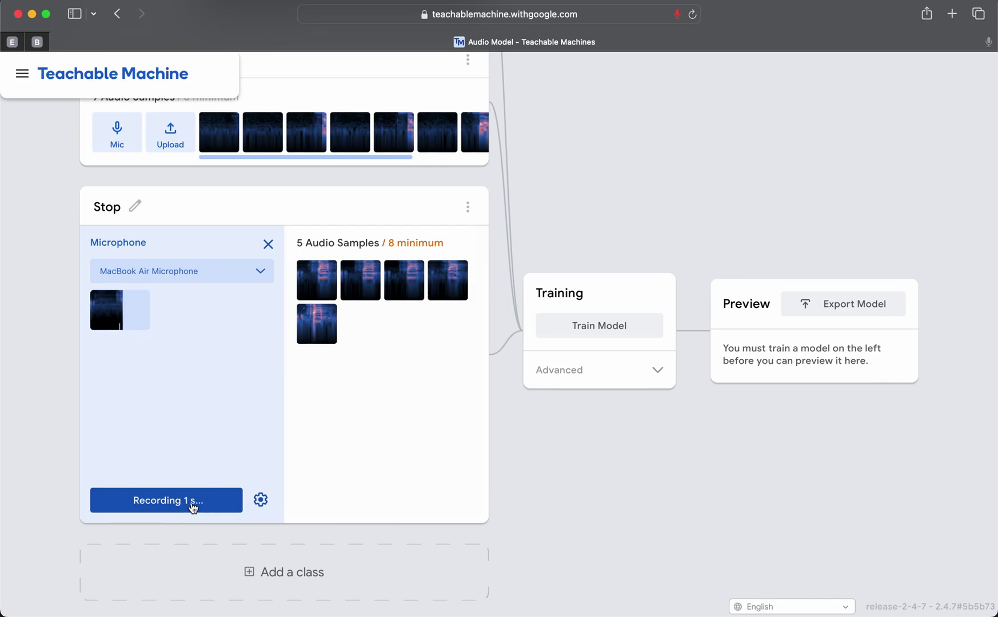
{"action": "left_click", "coordinate": [106, 309]}
{"action": "left_click_drag", "start_coordinate": [106, 309], "coordinate": [154, 310]}
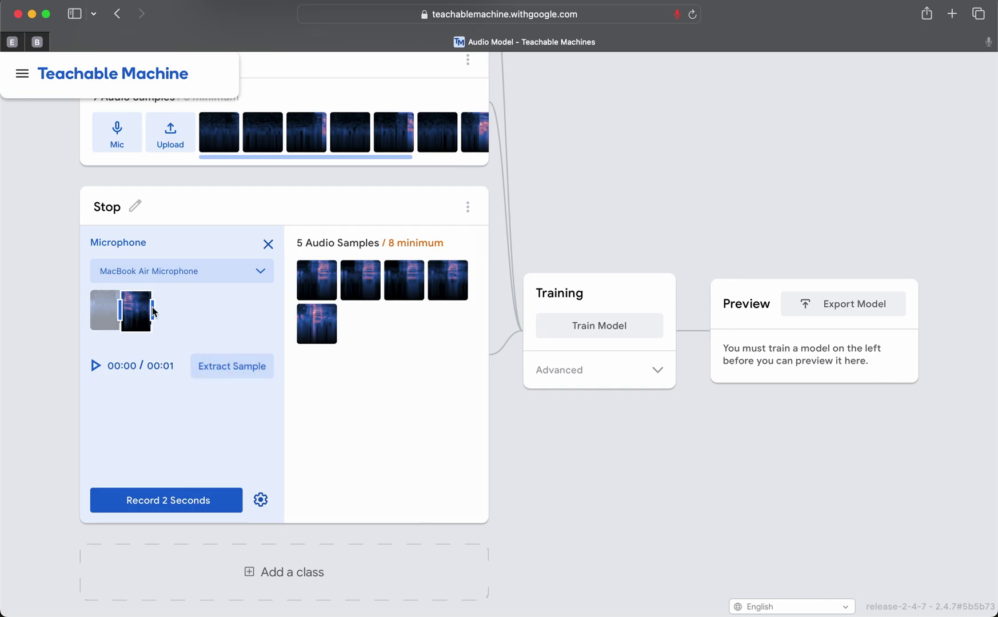
{"action": "left_click", "coordinate": [232, 366]}
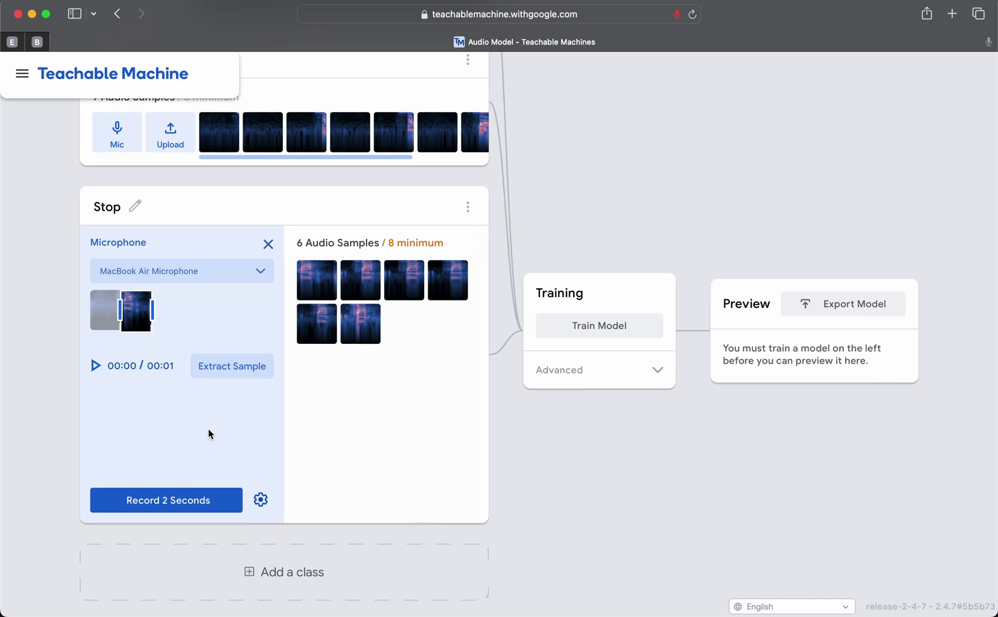
{"action": "left_click", "coordinate": [239, 370]}
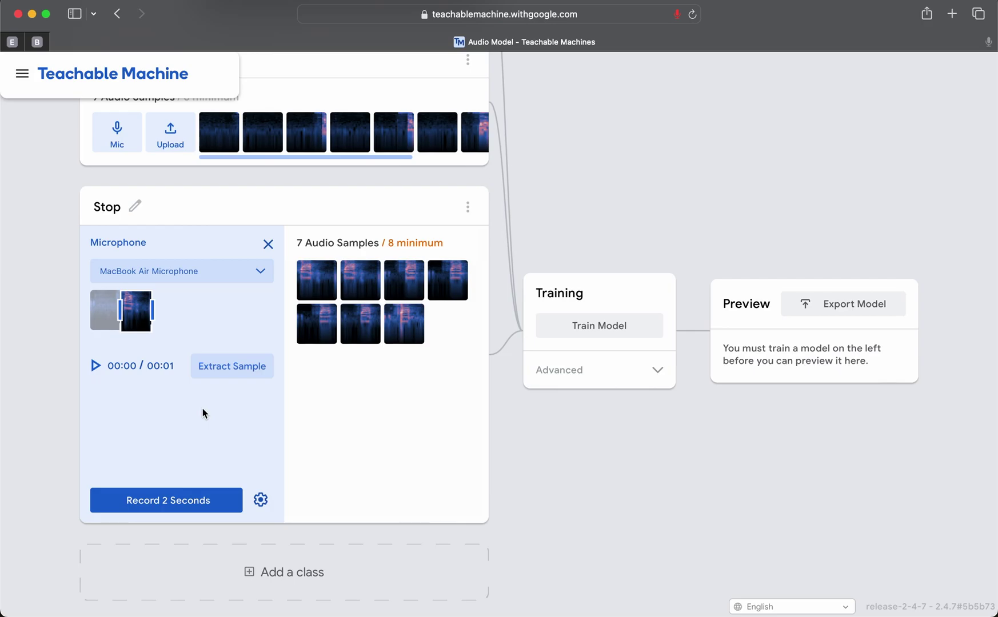
Record one more two-second Stop clip, keep only its first second and extract it as a sample
{"action": "left_click", "coordinate": [198, 508]}
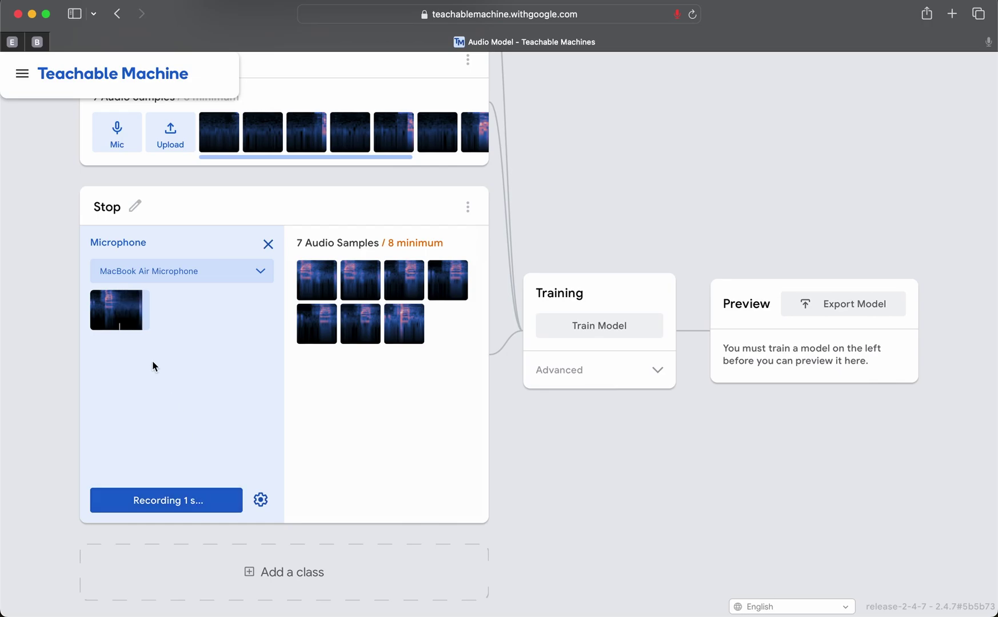
{"action": "left_click_drag", "start_coordinate": [152, 311], "coordinate": [123, 311]}
{"action": "left_click", "coordinate": [255, 370]}
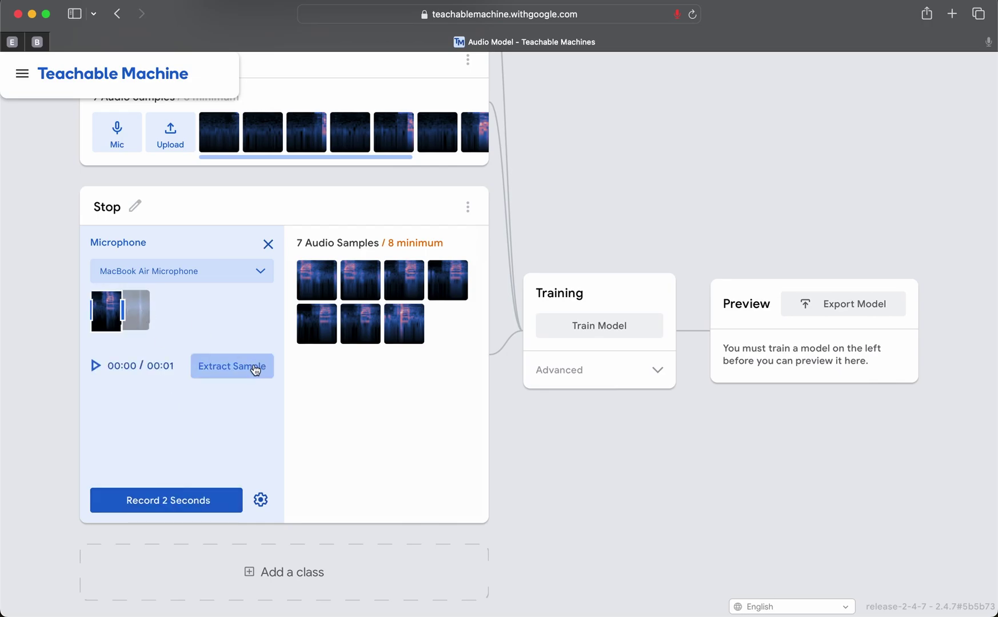
Review the samples of the three classes and train the audio model on them
{"action": "scroll", "coordinate": [395, 416], "scroll_direction": "up", "scroll_amount": 4}
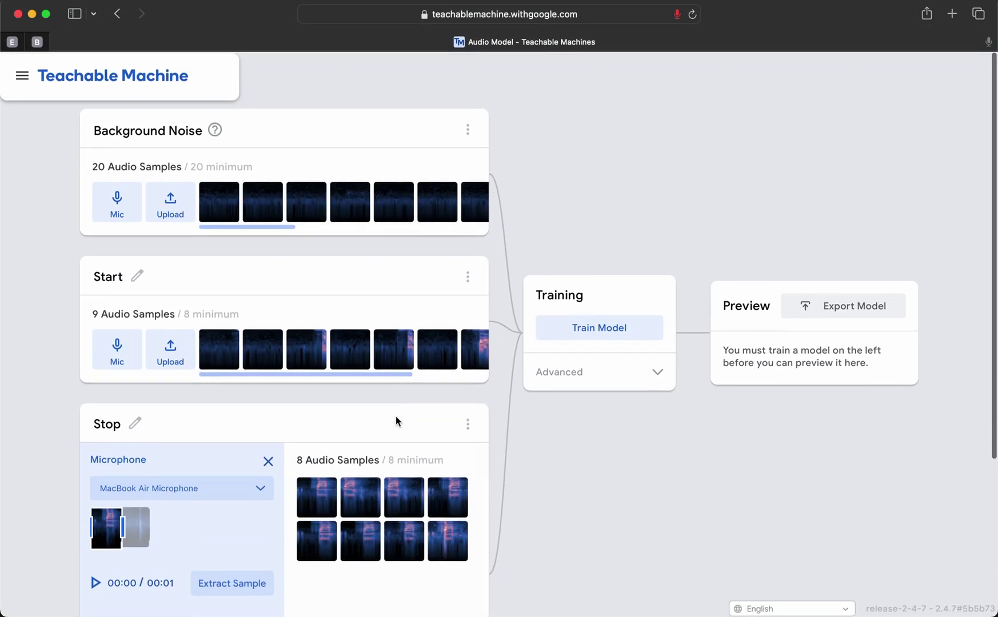
{"action": "scroll", "coordinate": [395, 416], "scroll_direction": "down", "scroll_amount": 5}
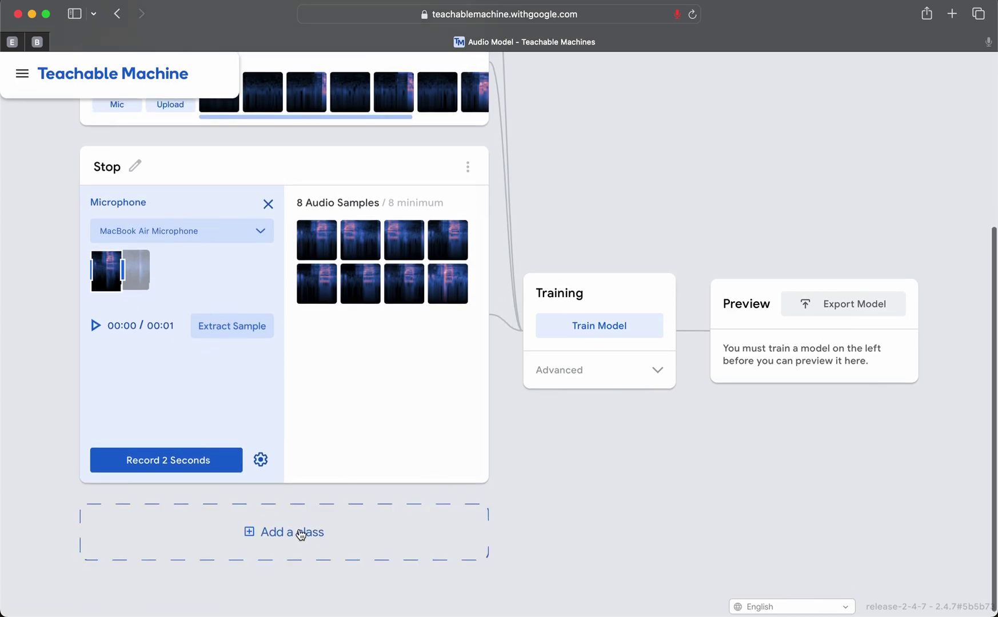
{"action": "scroll", "coordinate": [460, 468], "scroll_direction": "up", "scroll_amount": 5}
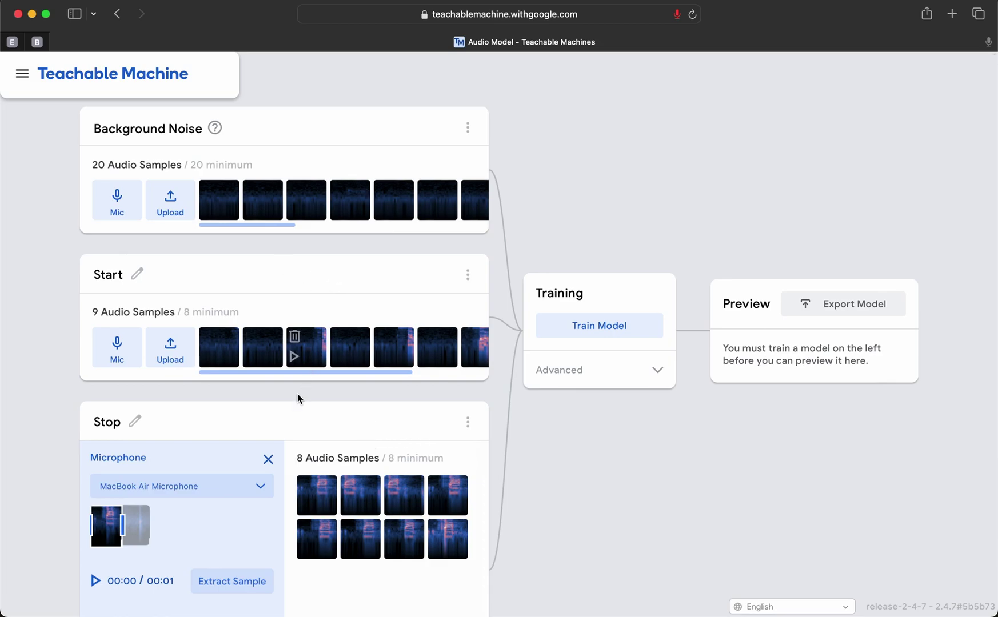
{"action": "left_click", "coordinate": [590, 326]}
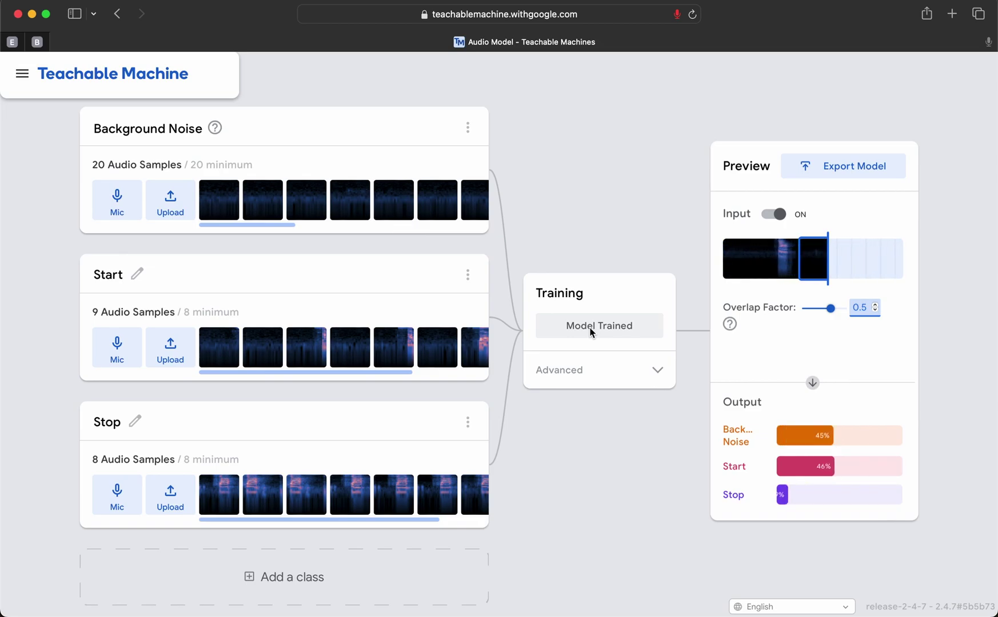
Raise the preview's overlap factor to 0.75
{"action": "left_click", "coordinate": [875, 304]}
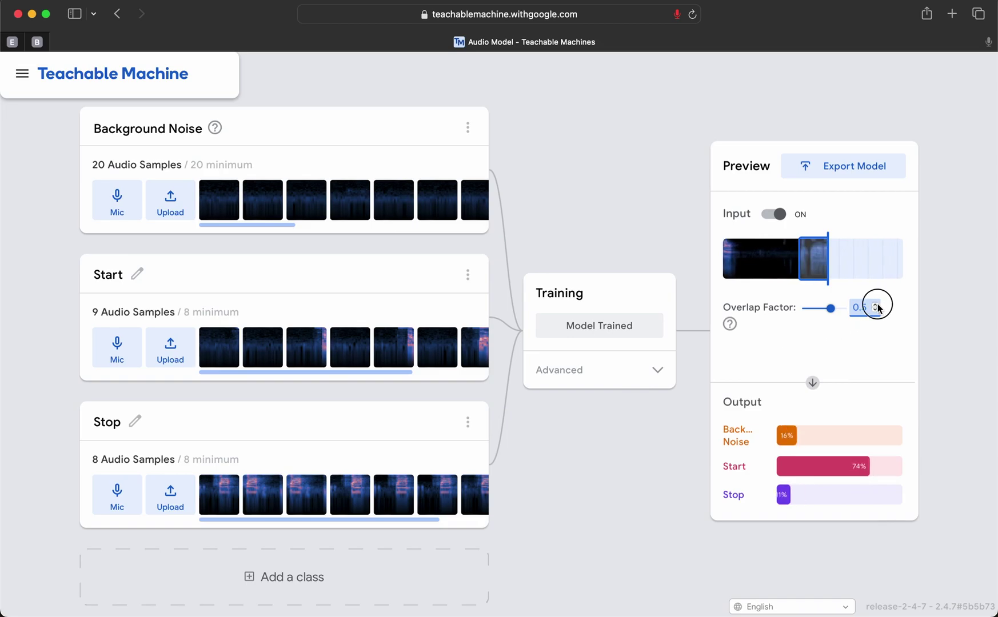
{"action": "left_click", "coordinate": [875, 305]}
{"action": "left_click", "coordinate": [875, 304]}
{"action": "left_click", "coordinate": [875, 304]}
{"action": "left_click", "coordinate": [875, 304]}
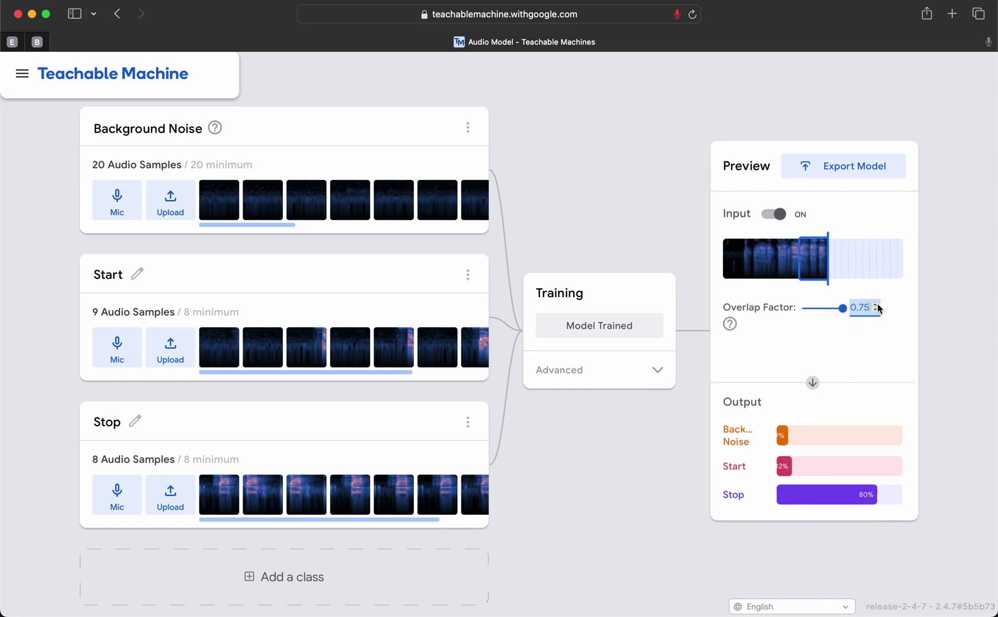
Lower the preview's overlap factor to 0.3 and switch off its audio input
{"action": "left_click", "coordinate": [876, 311]}
{"action": "left_click", "coordinate": [875, 311]}
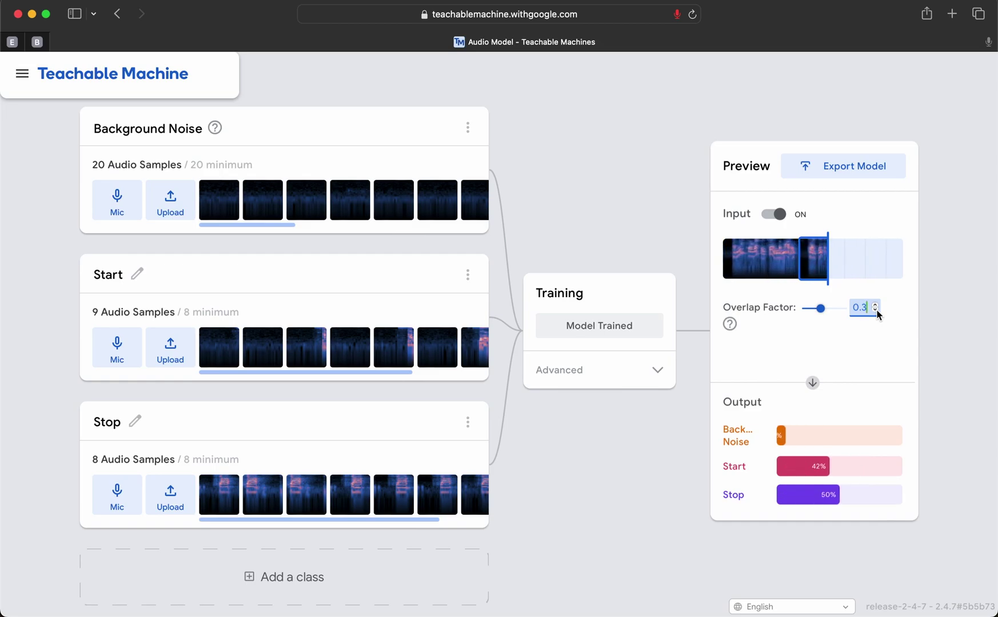
{"action": "left_click", "coordinate": [773, 215]}
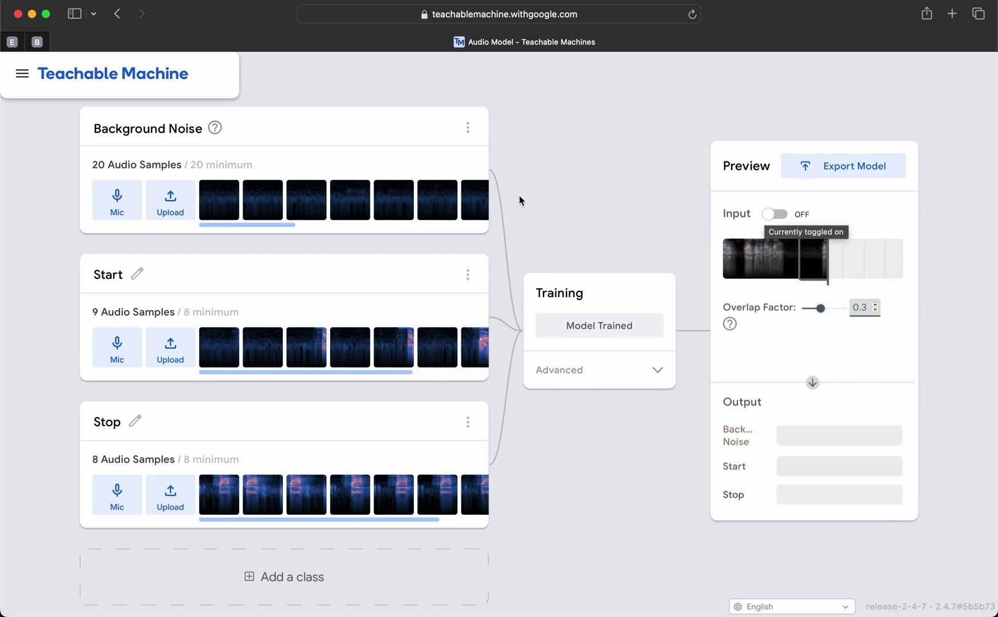
Remove all audio samples from the Background Noise, Start and Stop classes
{"action": "left_click", "coordinate": [467, 127]}
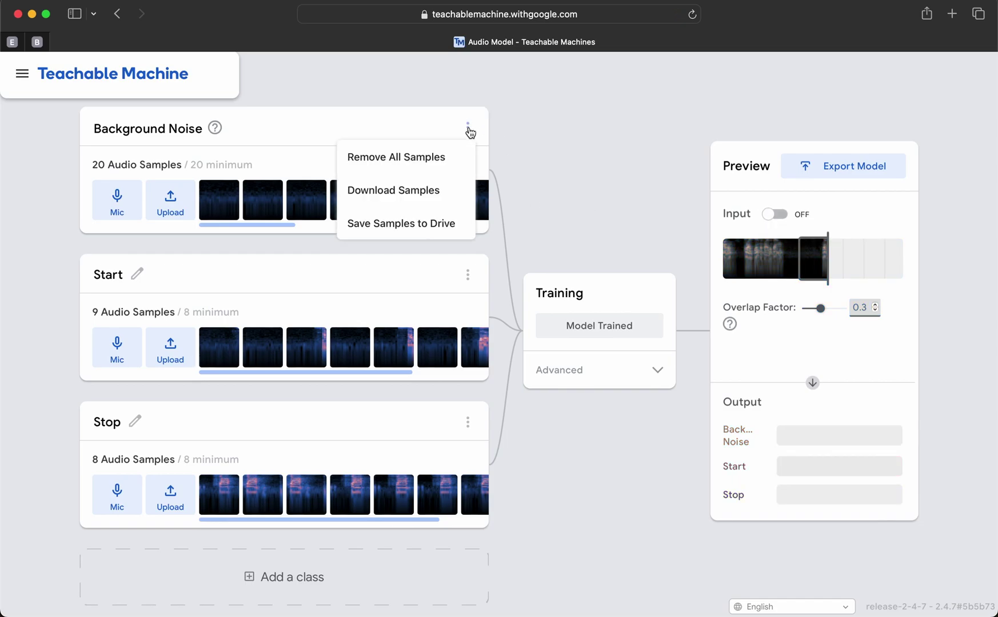
{"action": "left_click", "coordinate": [443, 163]}
{"action": "left_click", "coordinate": [467, 275]}
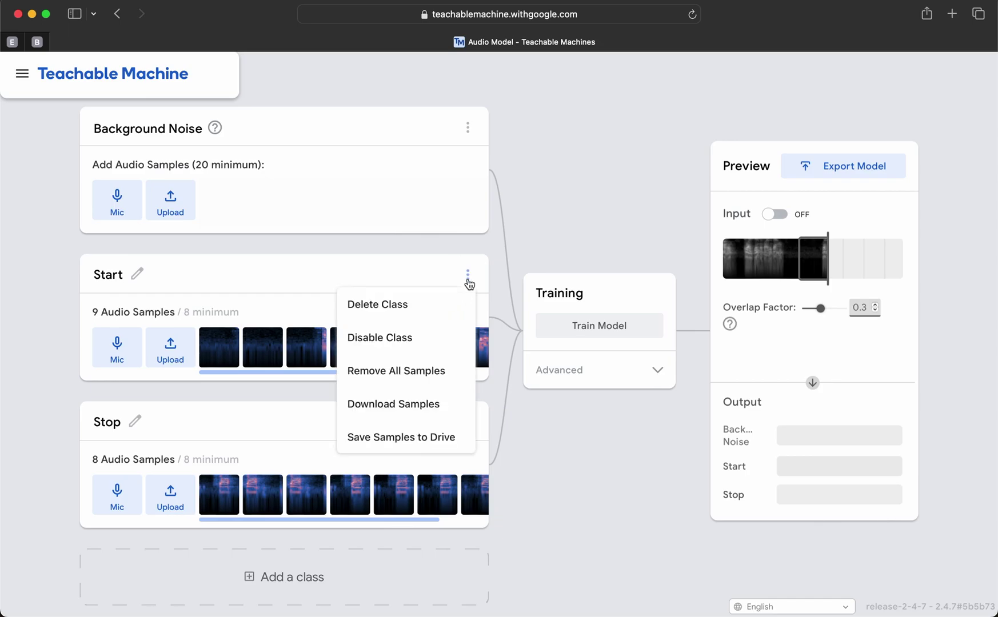
{"action": "left_click", "coordinate": [436, 372]}
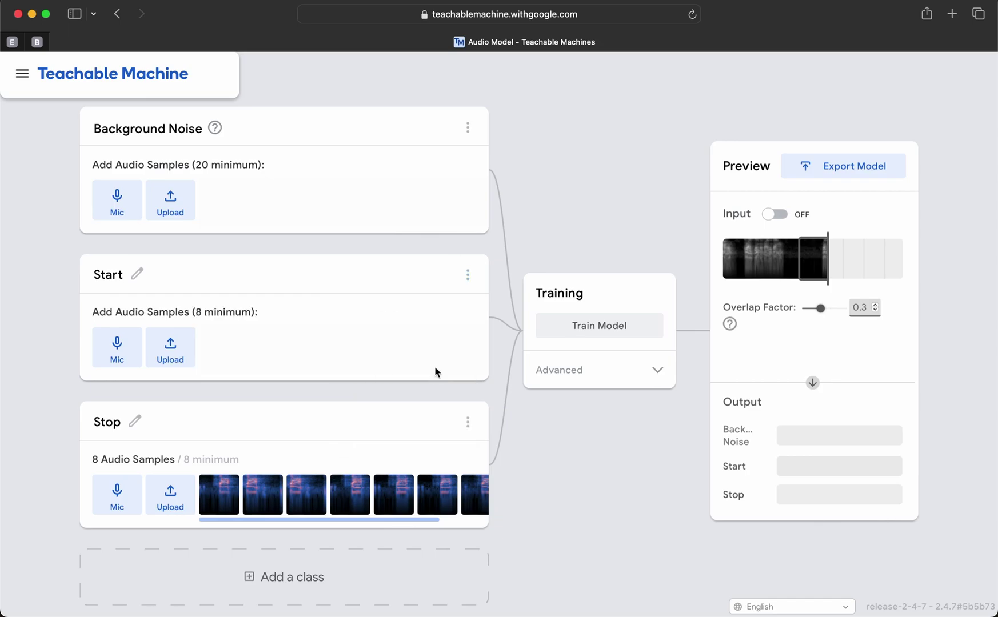
{"action": "left_click", "coordinate": [467, 421]}
{"action": "left_click", "coordinate": [412, 528]}
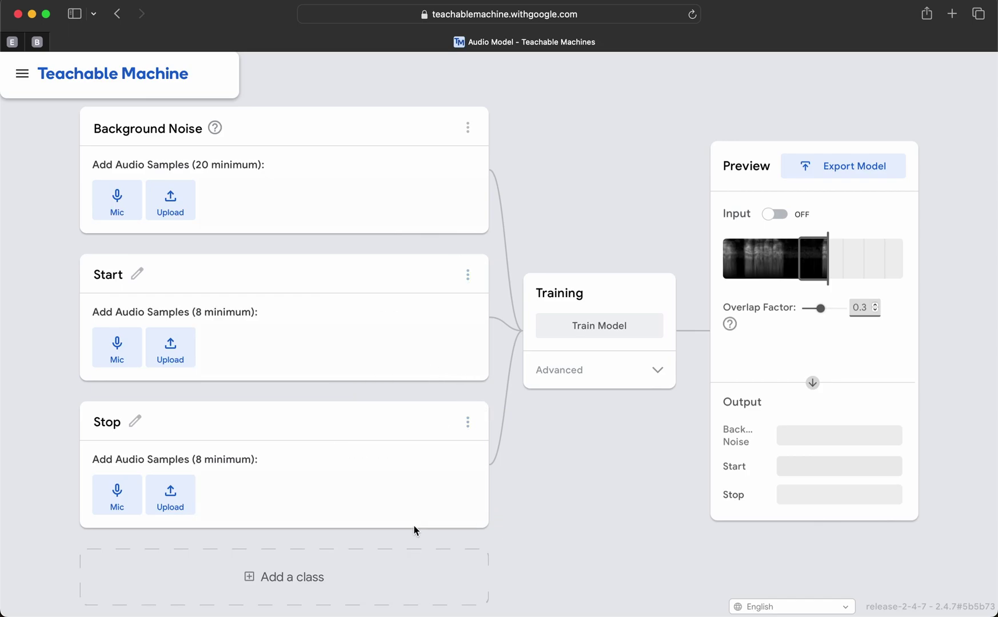
Rename the Start class as Hi and the Stop class as No
{"action": "left_click", "coordinate": [120, 280]}
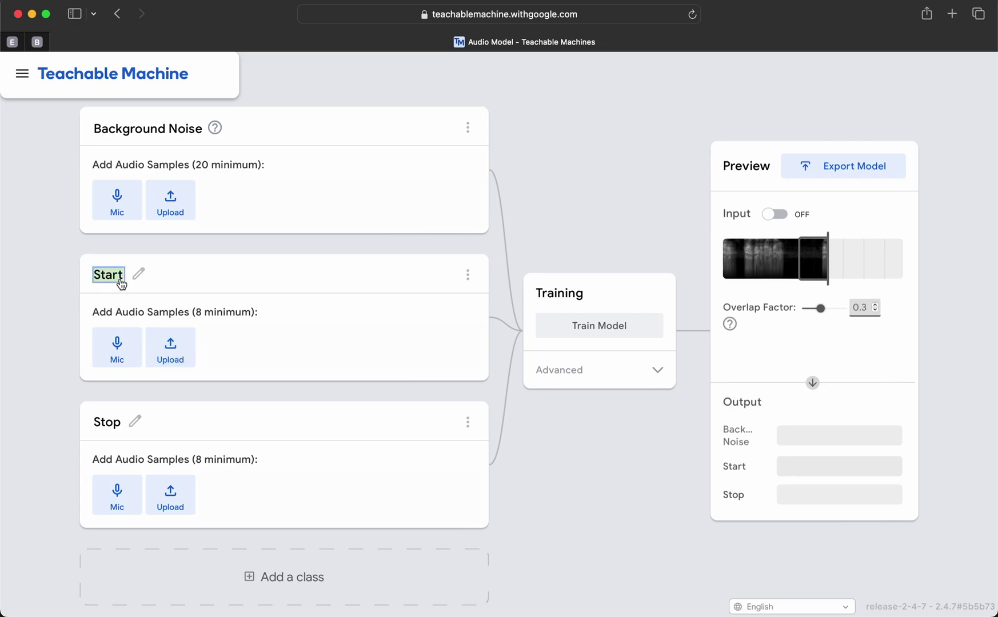
{"action": "type", "text": "Hi"}
{"action": "left_click", "coordinate": [106, 422]}
{"action": "type", "text": "No"}
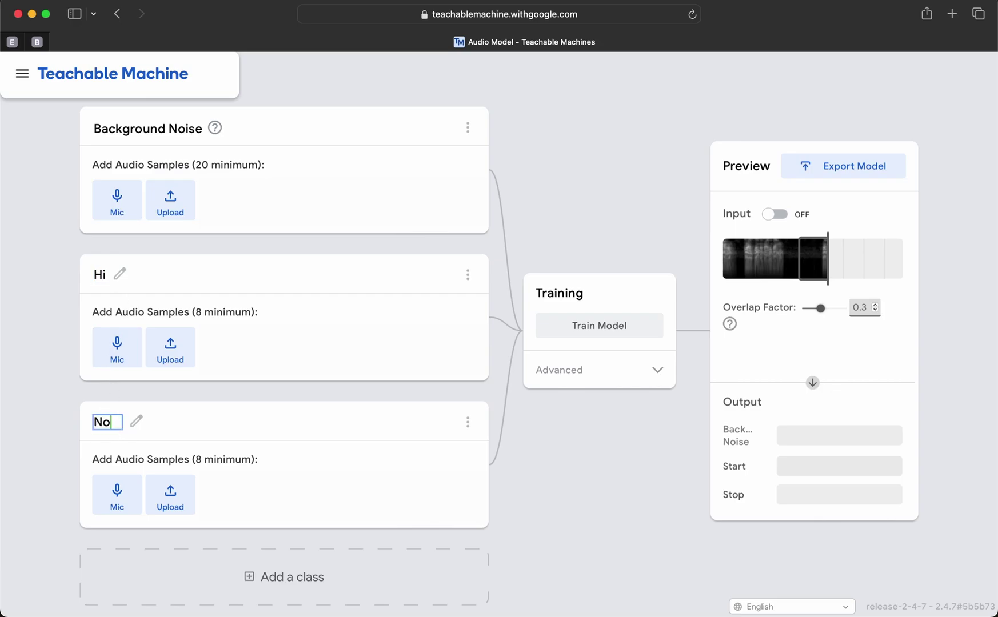
{"action": "left_click", "coordinate": [297, 132]}
Open the Background Noise class's microphone recorder and check its delay and duration settings
{"action": "left_click", "coordinate": [125, 206]}
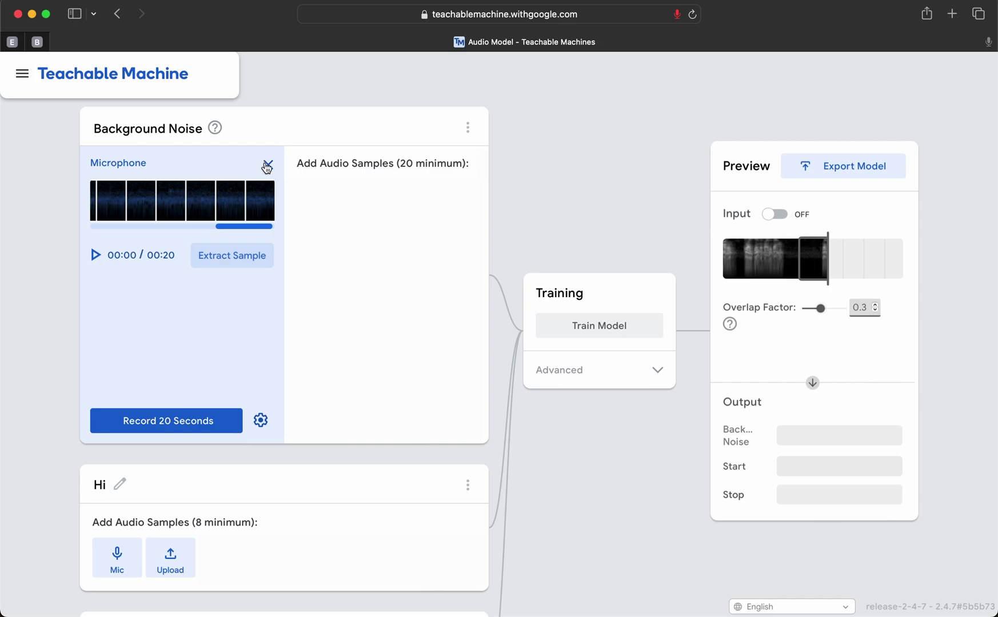
{"action": "left_click", "coordinate": [266, 166]}
{"action": "left_click", "coordinate": [122, 205]}
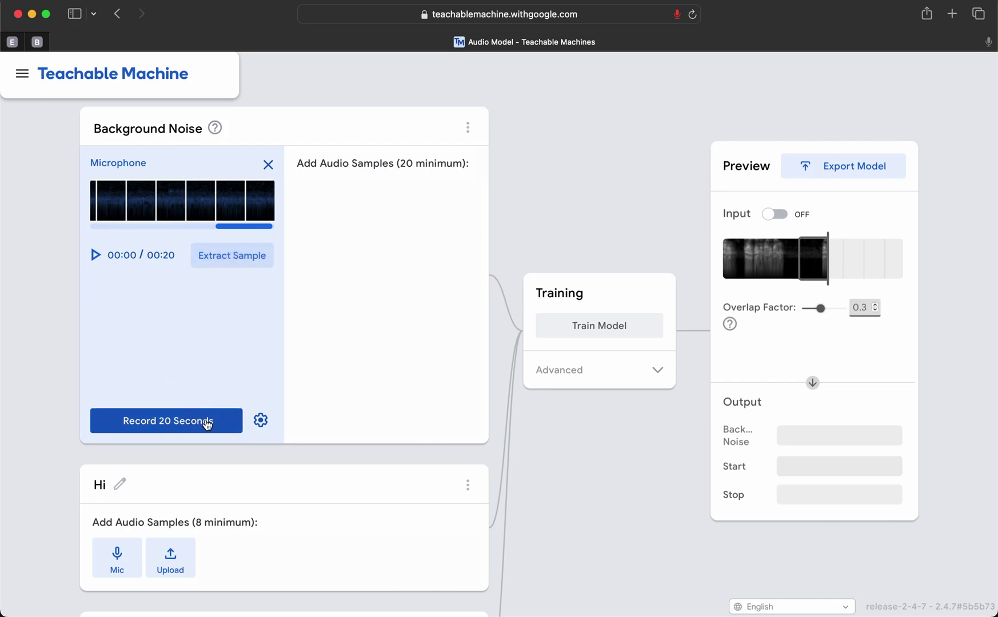
{"action": "left_click", "coordinate": [261, 420]}
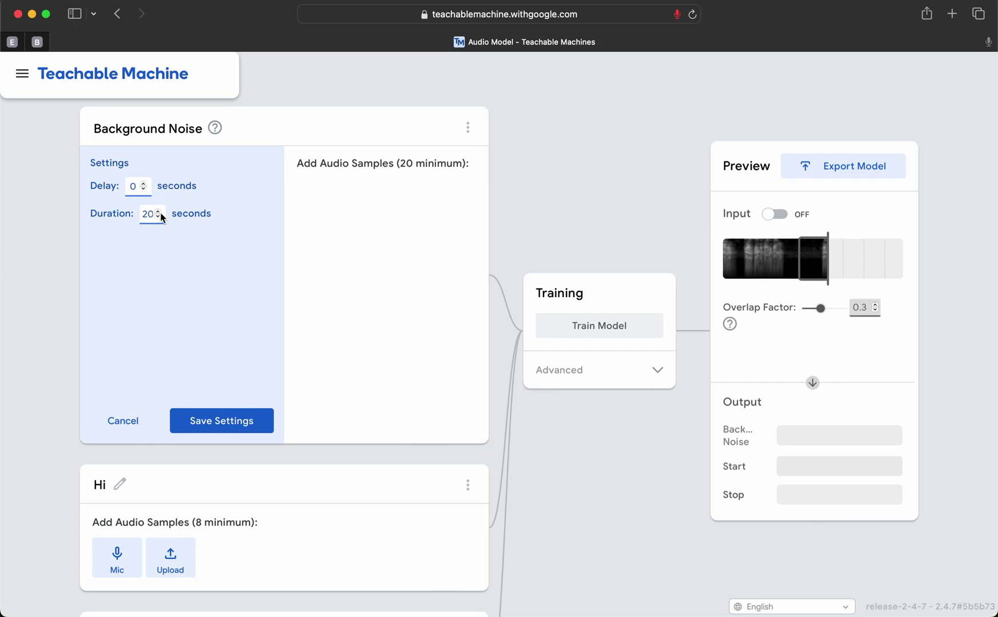
{"action": "left_click", "coordinate": [127, 421]}
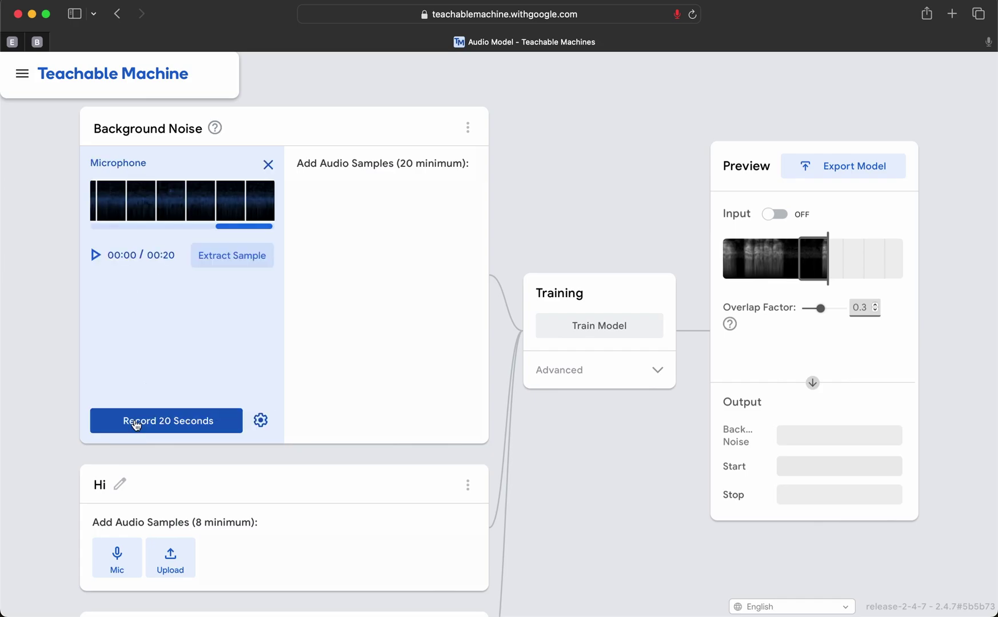
Record a full 20 seconds of background noise and extract the recording as samples of the Background Noise class
{"action": "left_click", "coordinate": [168, 427]}
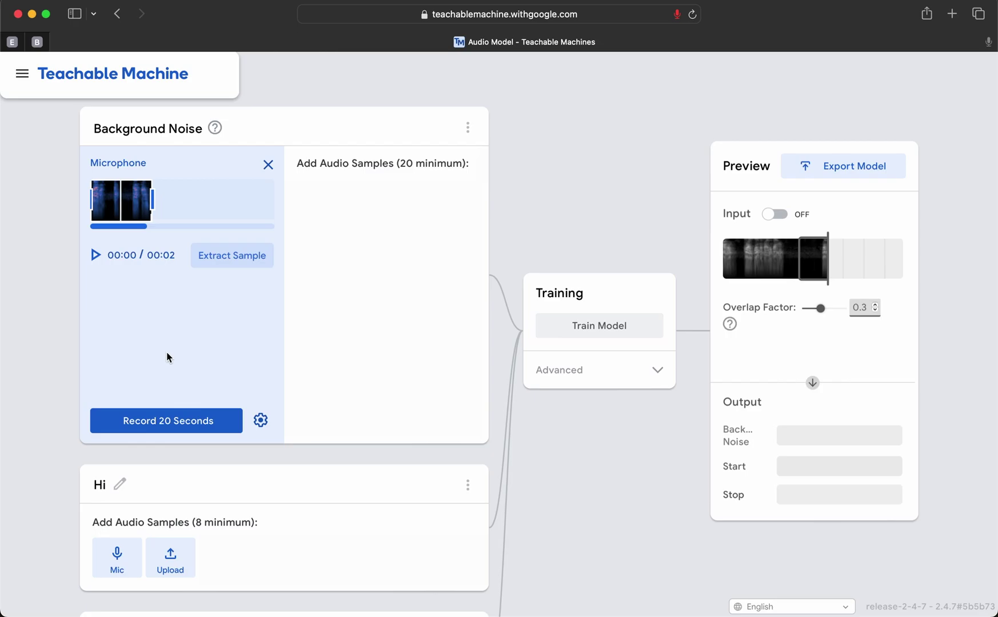
{"action": "left_click", "coordinate": [173, 426]}
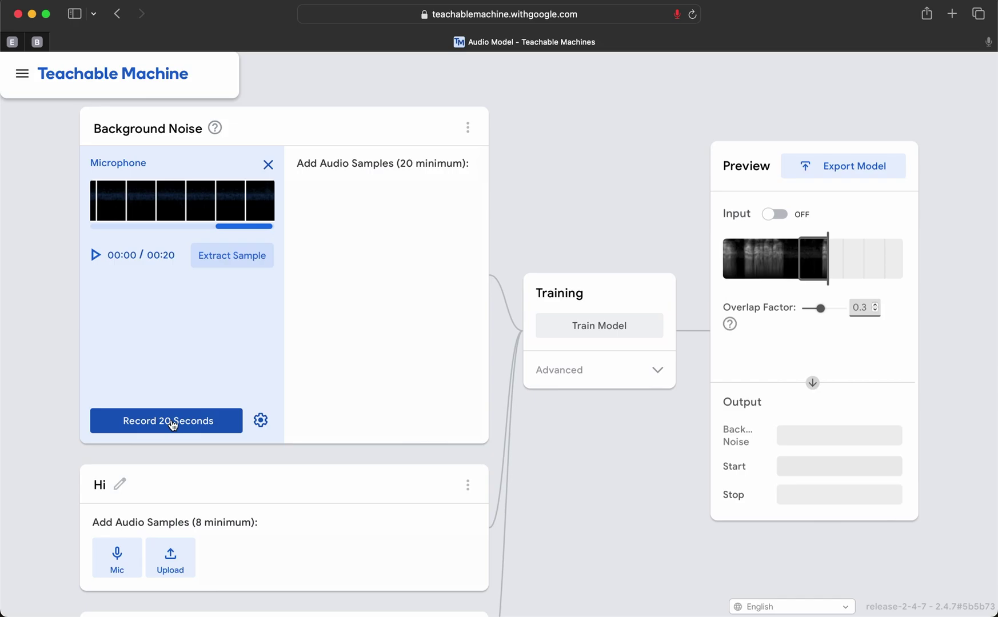
{"action": "left_click", "coordinate": [218, 259]}
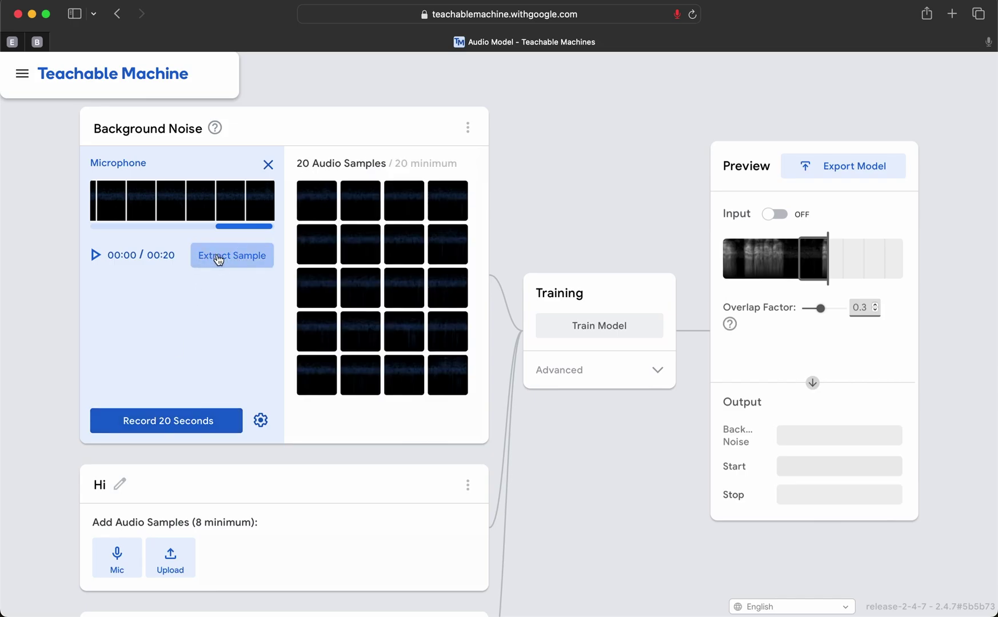
Open the microphone recorder of the Hi class and set its recording duration to 1 second
{"action": "scroll", "coordinate": [218, 258], "scroll_direction": "down", "scroll_amount": 5}
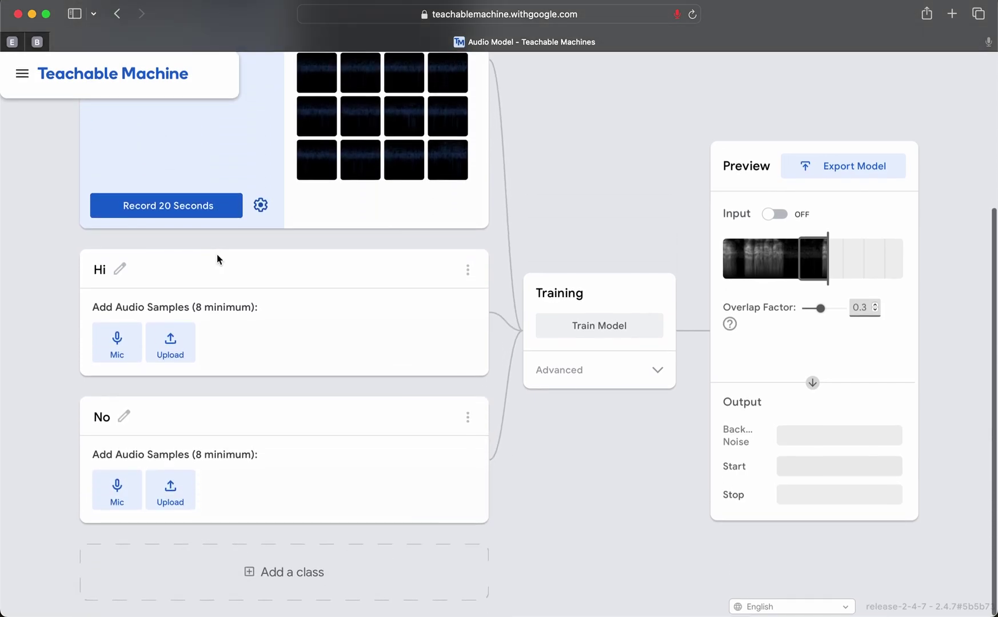
{"action": "left_click", "coordinate": [118, 349]}
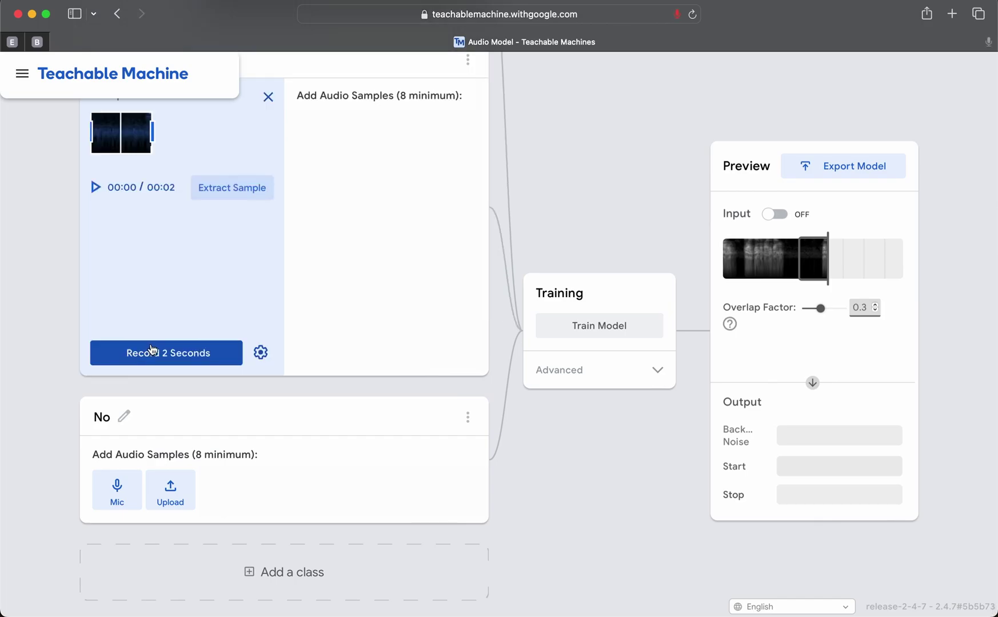
{"action": "scroll", "coordinate": [151, 348], "scroll_direction": "up", "scroll_amount": 2}
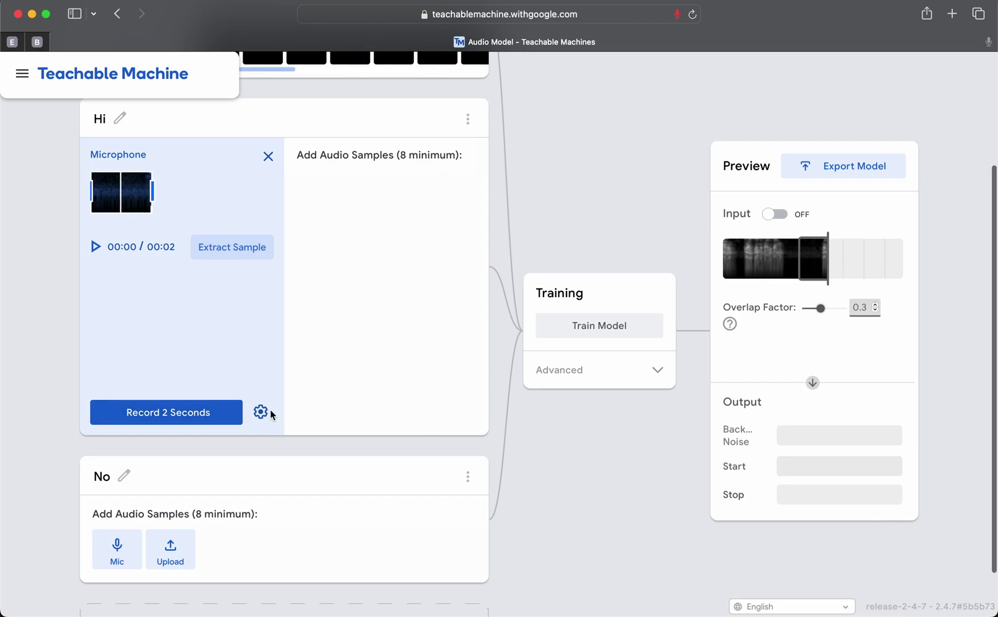
{"action": "left_click", "coordinate": [261, 412]}
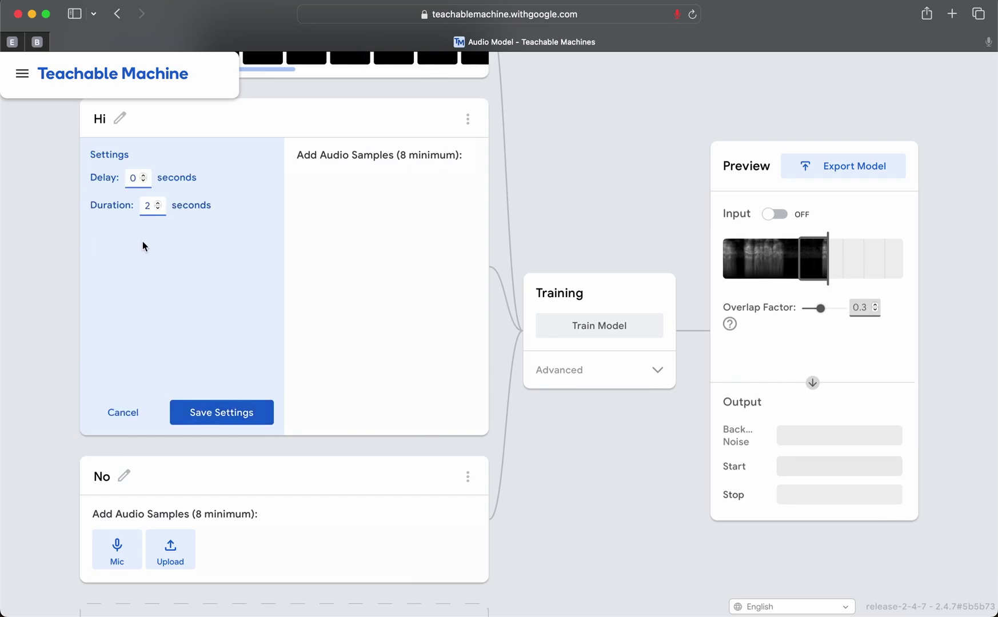
{"action": "left_click", "coordinate": [157, 208]}
{"action": "left_click", "coordinate": [144, 177]}
{"action": "left_click", "coordinate": [225, 414]}
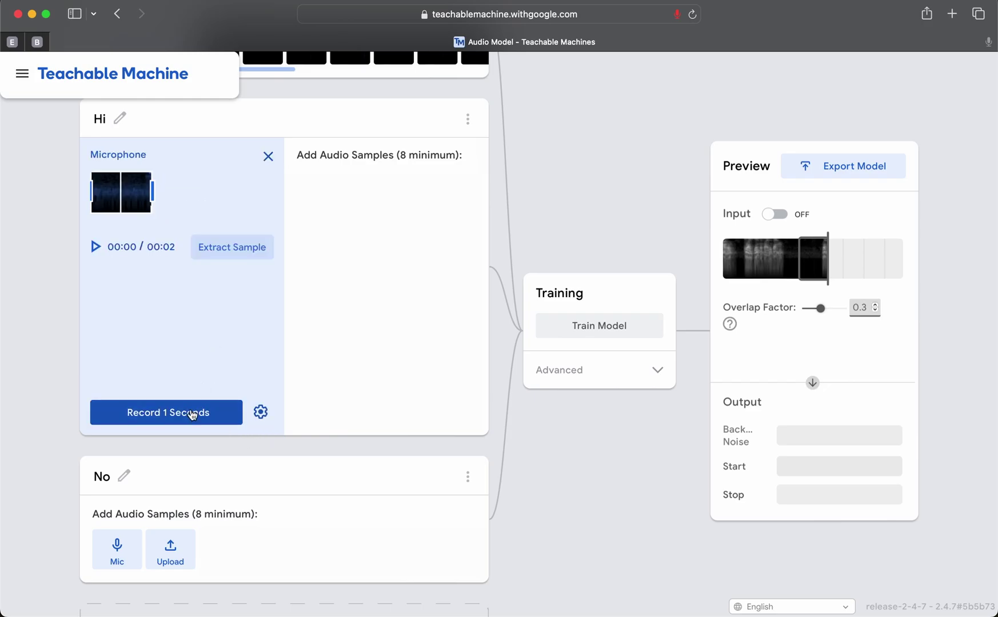
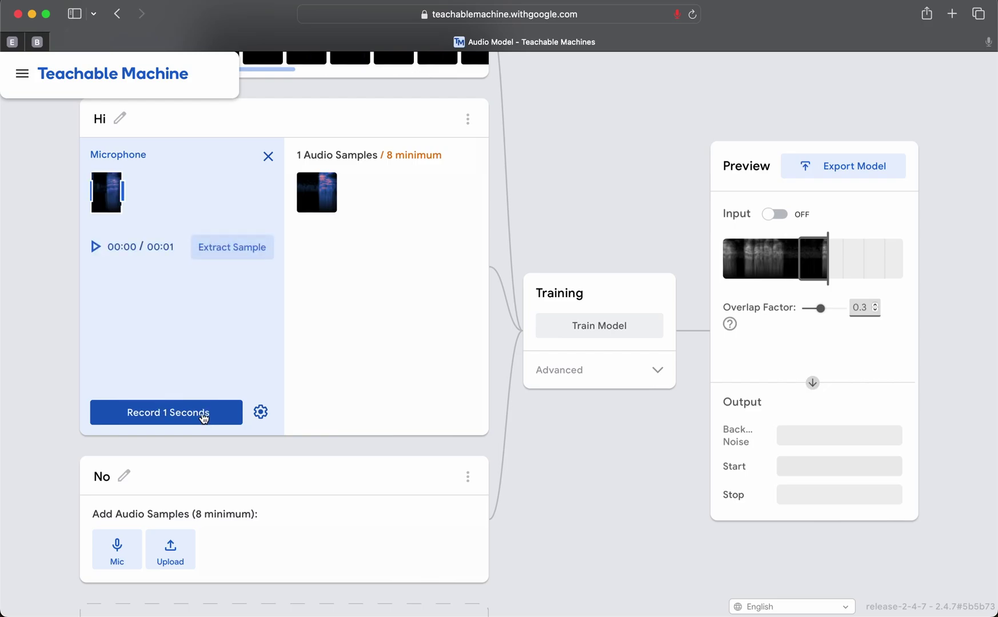
Record one-second clips for the Hi class and extract each as a sample until the class holds eight samples
{"action": "left_click", "coordinate": [240, 247]}
{"action": "left_click", "coordinate": [191, 419]}
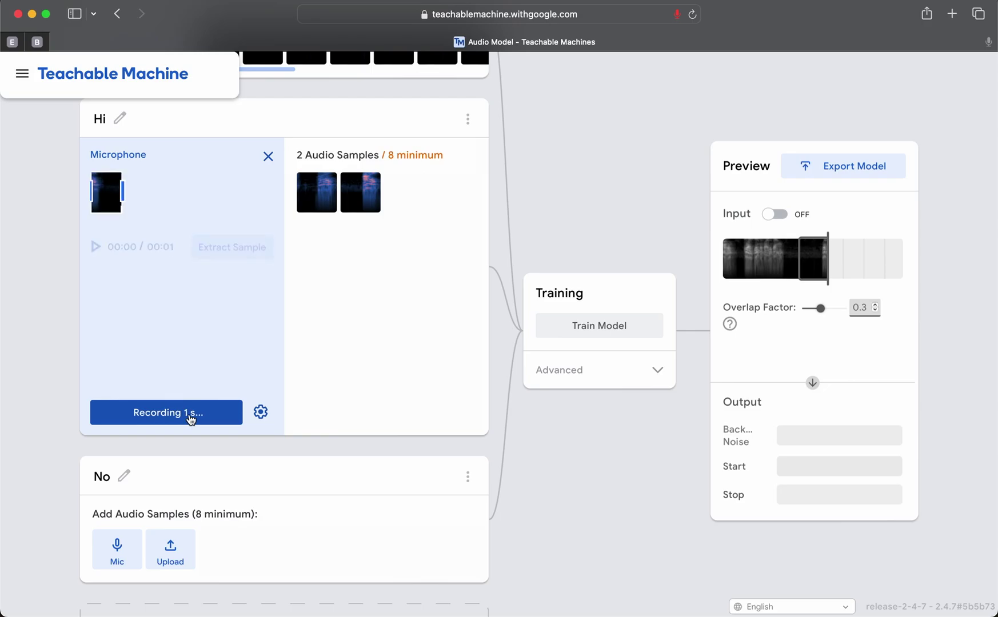
{"action": "left_click", "coordinate": [191, 419]}
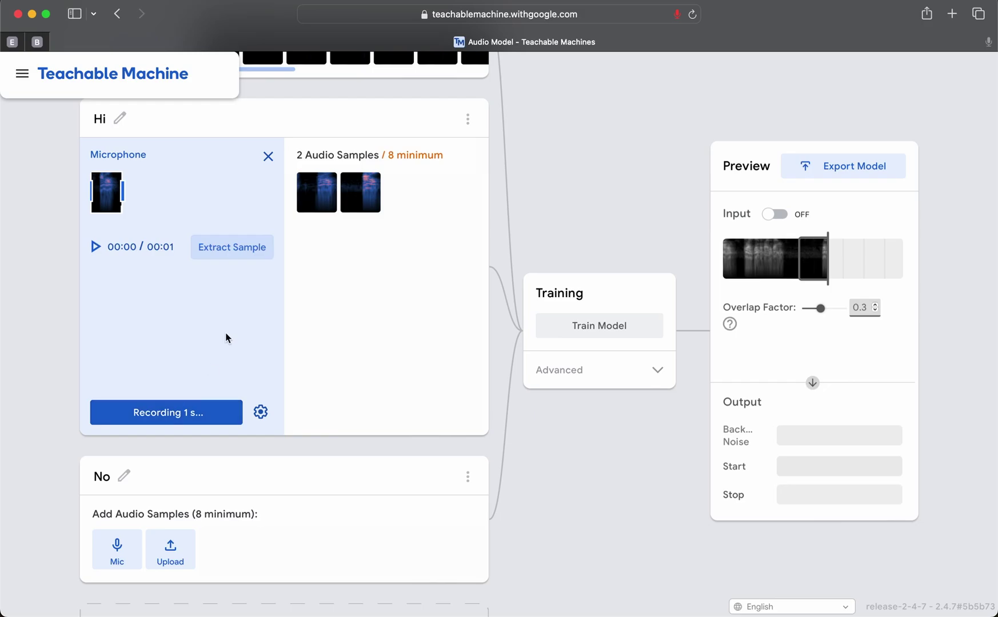
{"action": "left_click", "coordinate": [246, 242]}
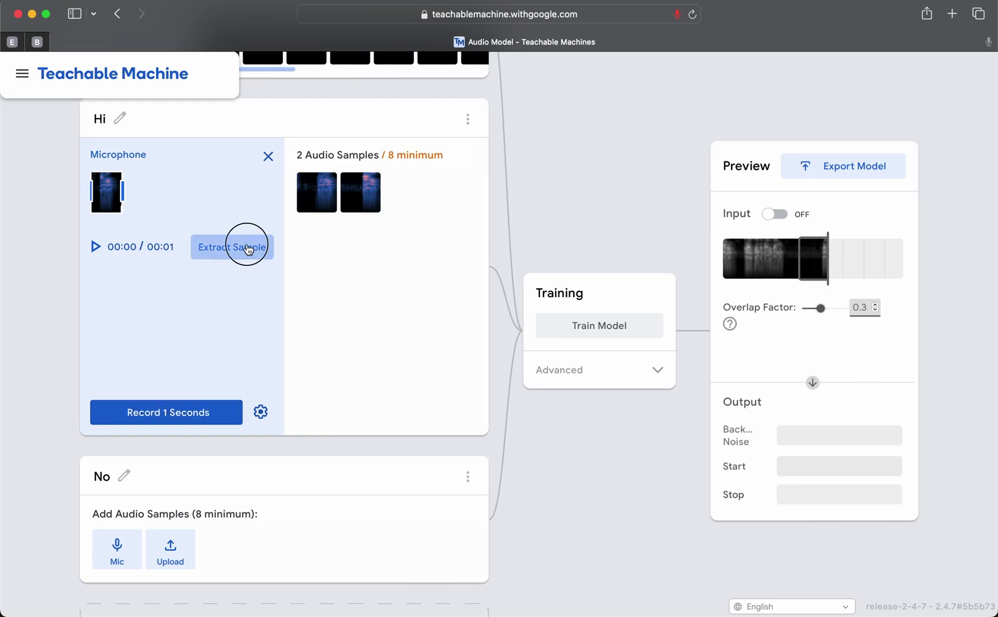
{"action": "left_click", "coordinate": [195, 424]}
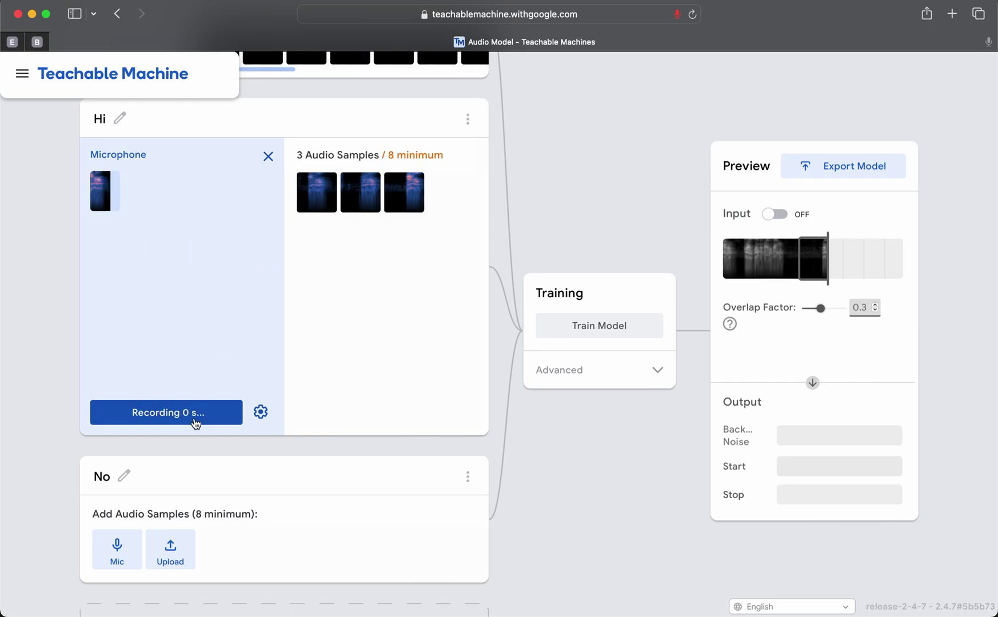
{"action": "left_click", "coordinate": [195, 424]}
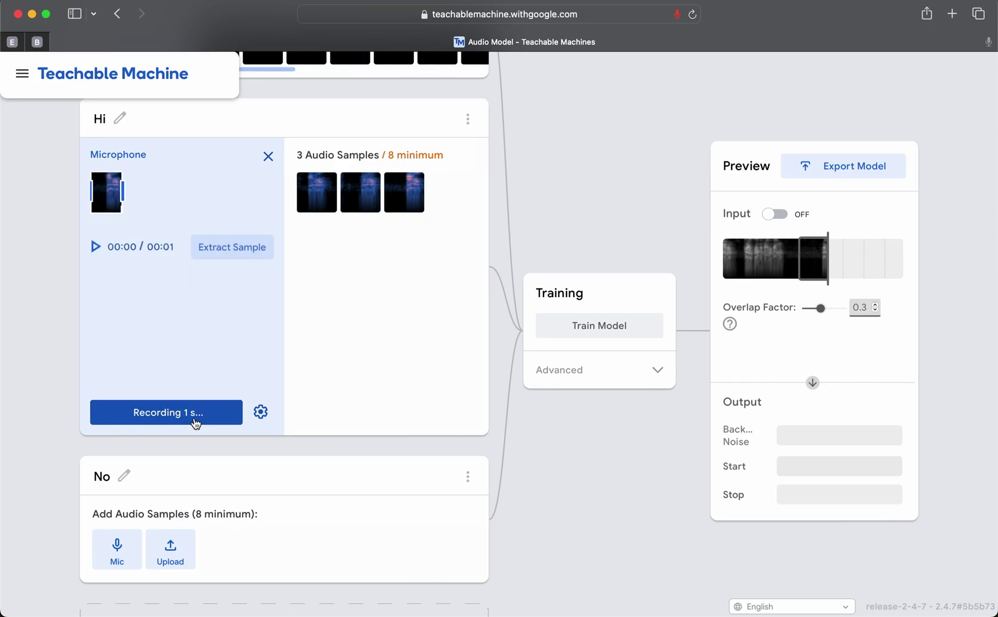
{"action": "left_click", "coordinate": [239, 247]}
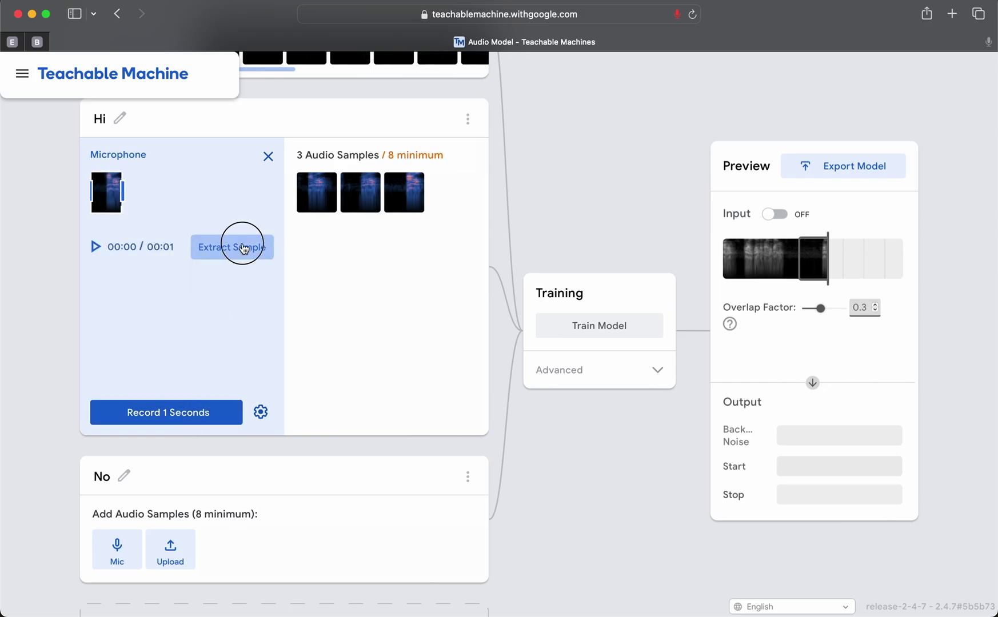
{"action": "left_click", "coordinate": [187, 418]}
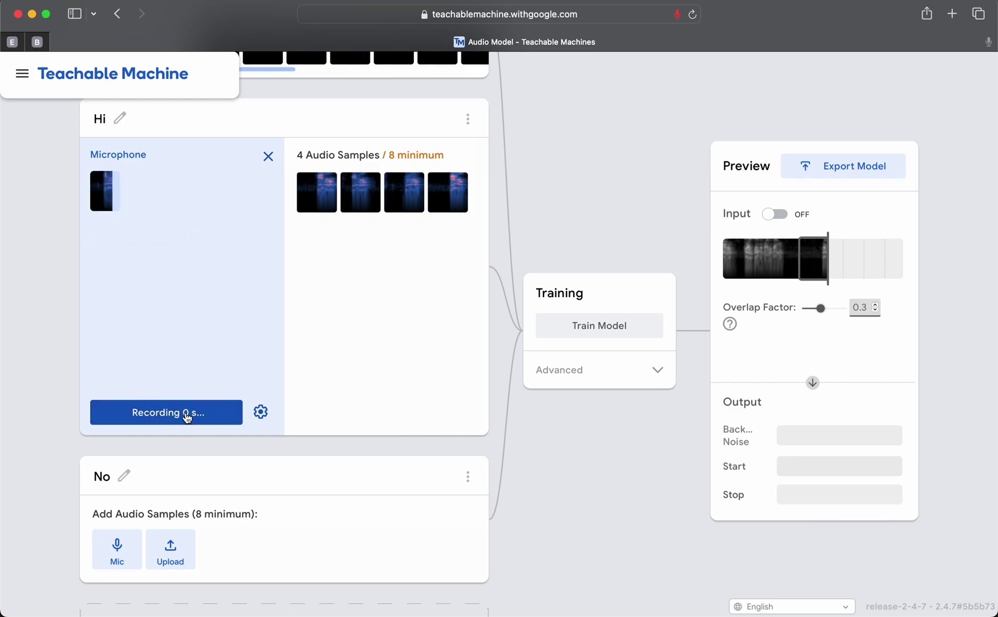
{"action": "left_click", "coordinate": [247, 259]}
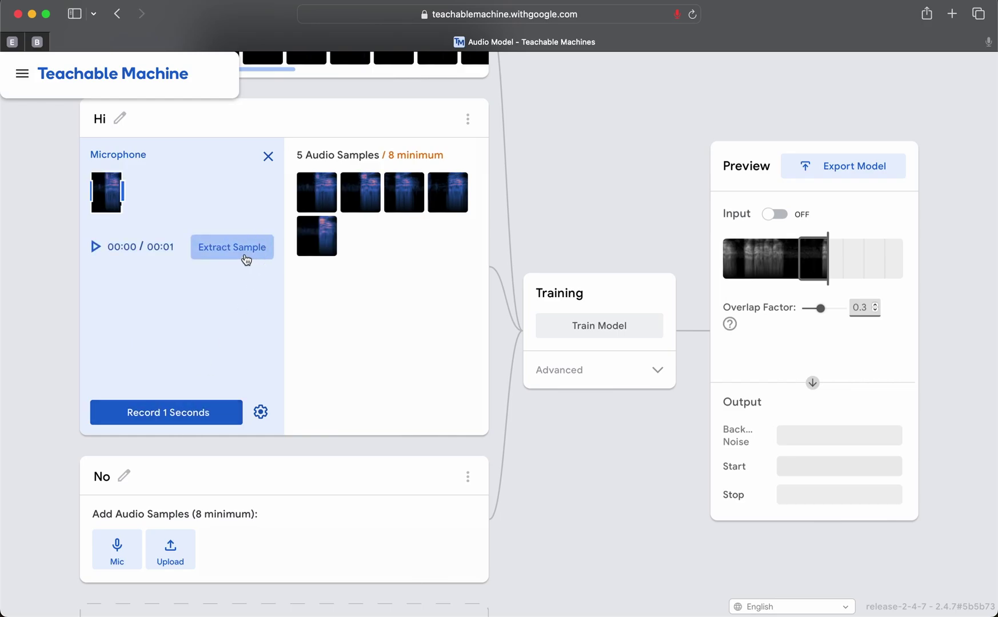
{"action": "left_click", "coordinate": [205, 416]}
{"action": "left_click", "coordinate": [183, 417]}
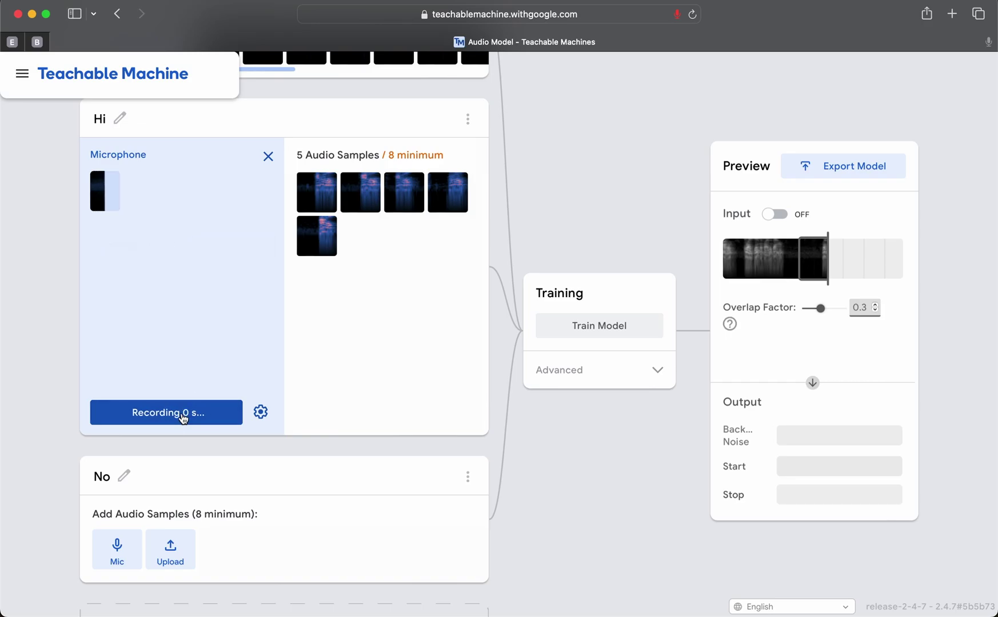
{"action": "left_click", "coordinate": [227, 253]}
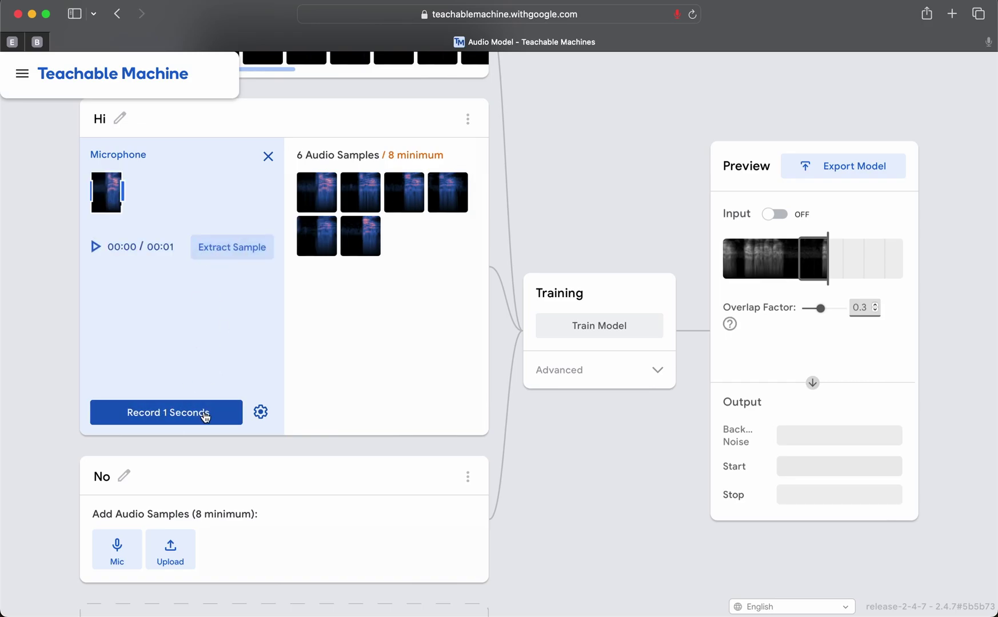
{"action": "left_click", "coordinate": [206, 417]}
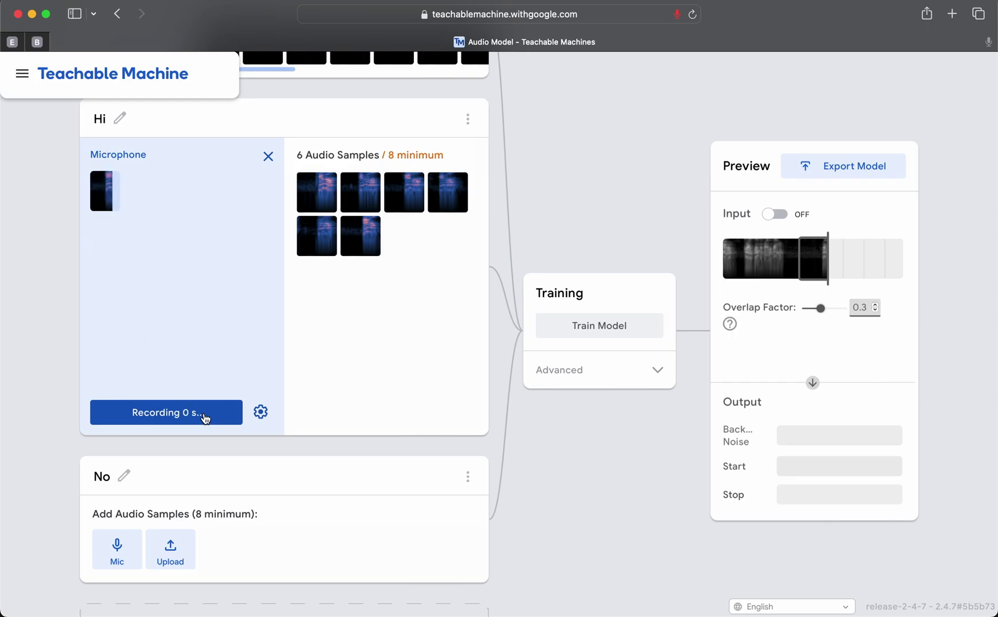
{"action": "left_click", "coordinate": [227, 255]}
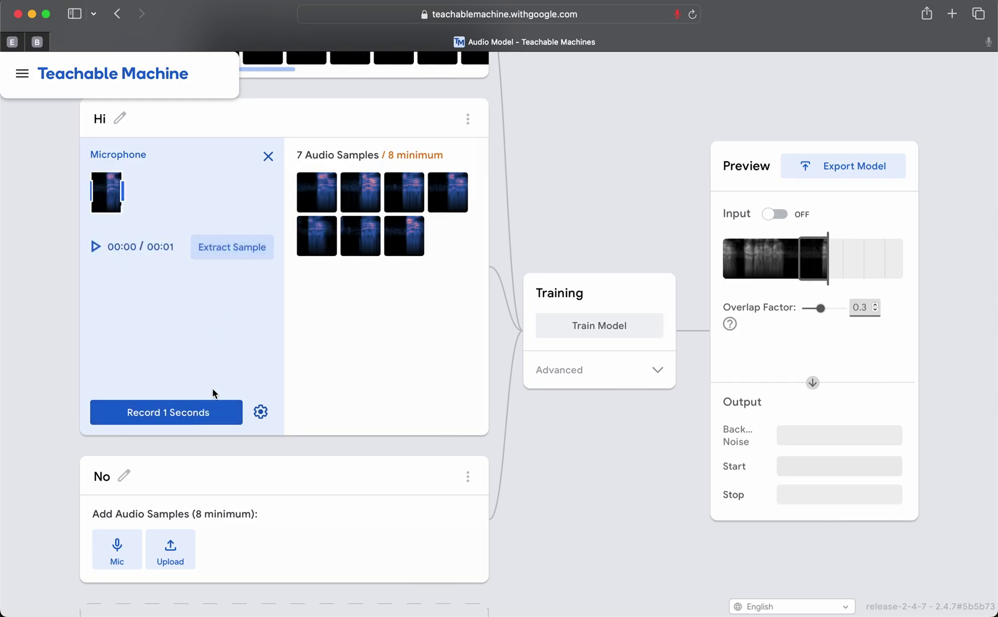
{"action": "left_click", "coordinate": [212, 412]}
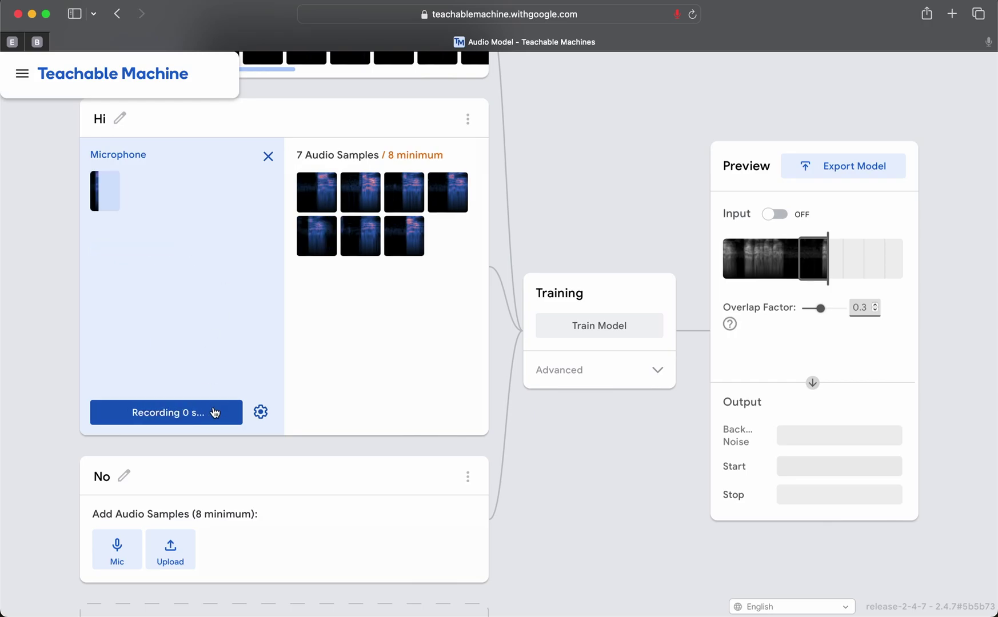
{"action": "left_click", "coordinate": [241, 253]}
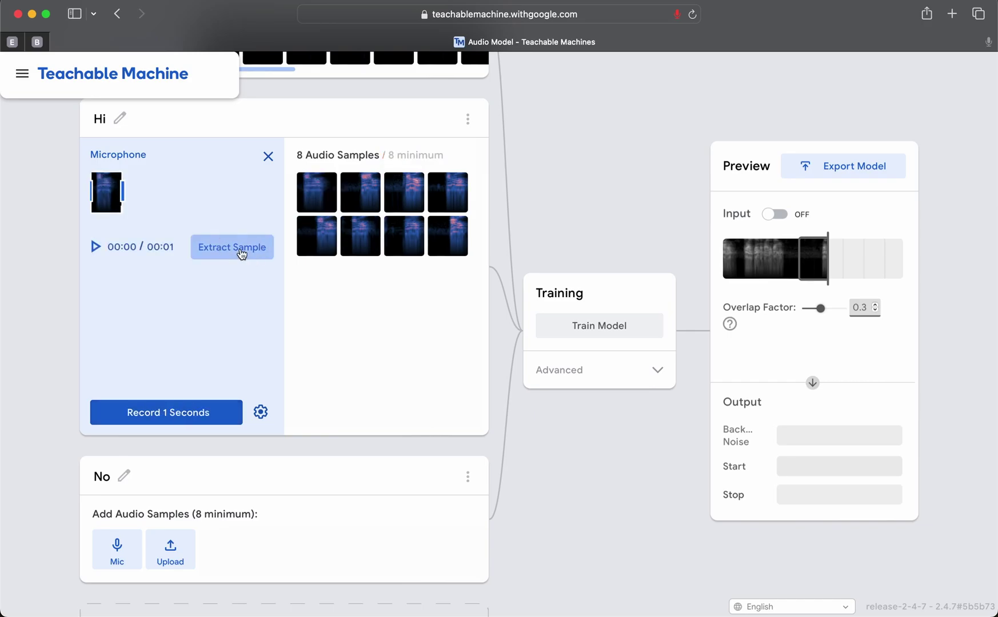
Open the microphone recorder of the No class and set its recording duration to 1 second
{"action": "scroll", "coordinate": [241, 253], "scroll_direction": "down", "scroll_amount": 3}
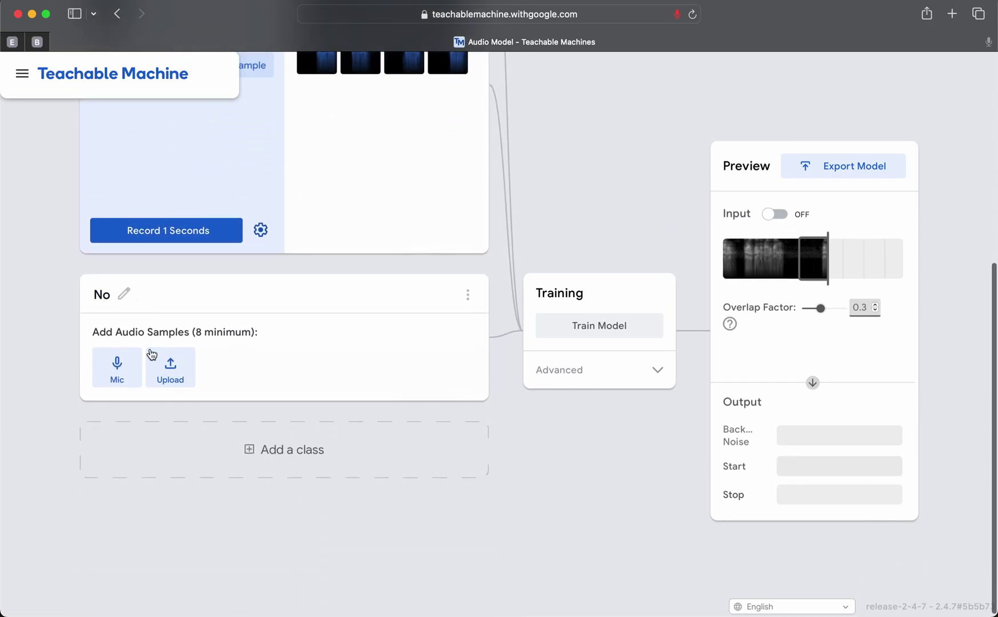
{"action": "left_click", "coordinate": [130, 373]}
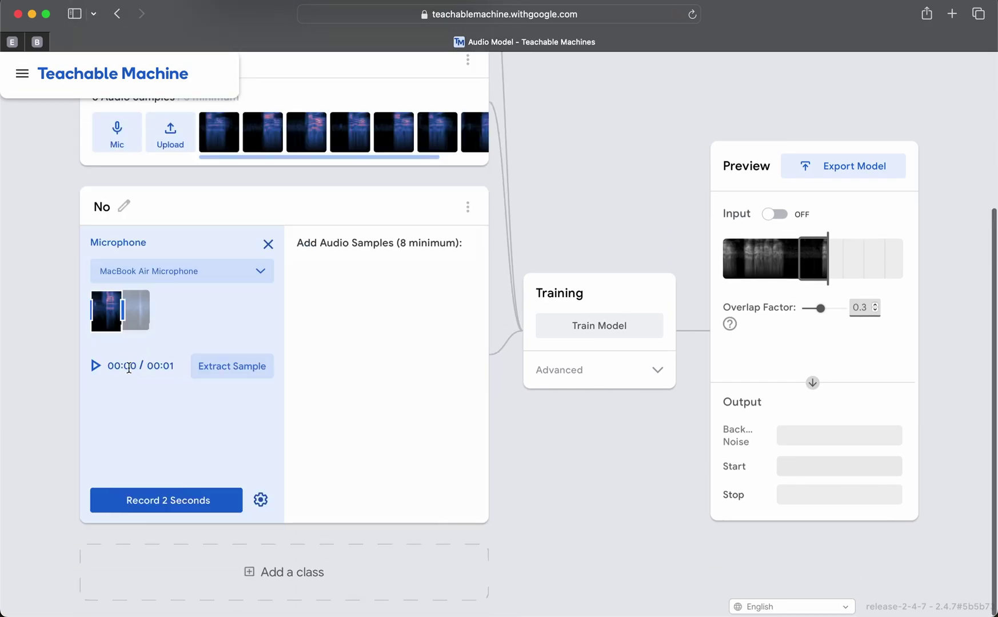
{"action": "left_click", "coordinate": [258, 499]}
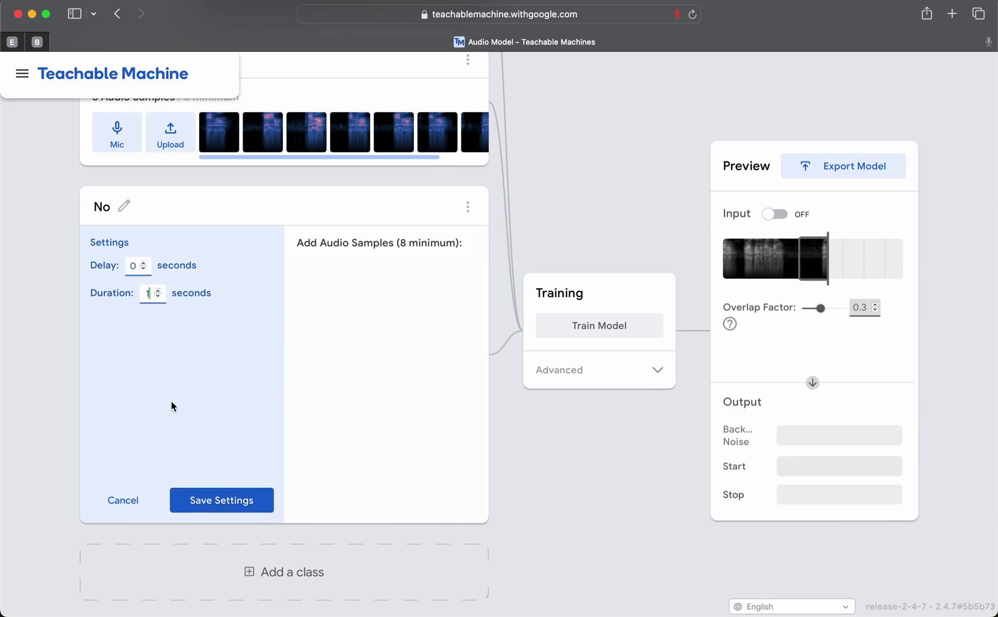
{"action": "left_click", "coordinate": [232, 506]}
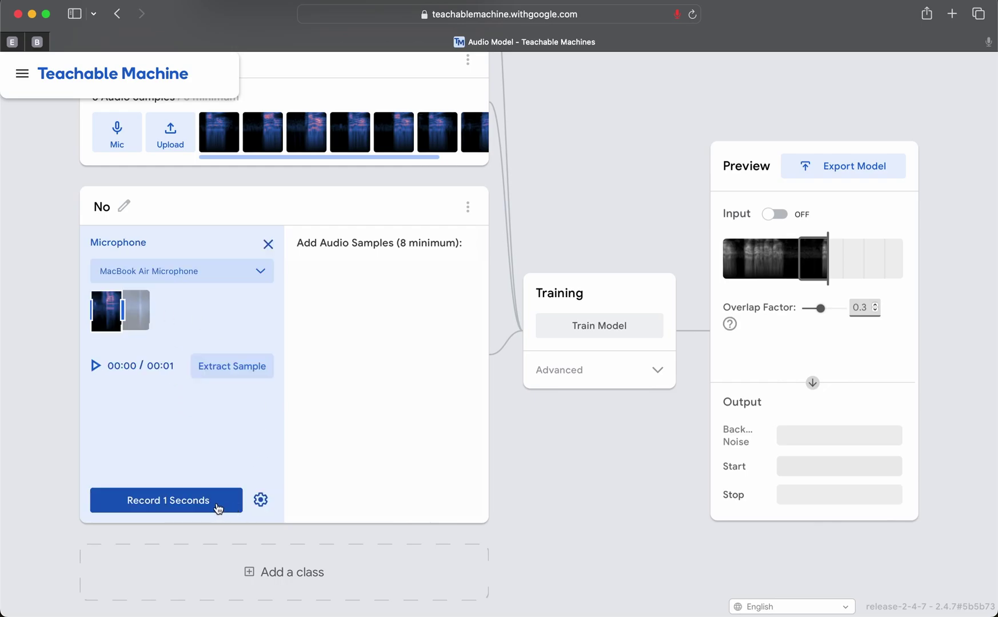
Record one-second clips for the No class and extract each as a sample until the class holds eight samples
{"action": "left_click", "coordinate": [218, 508]}
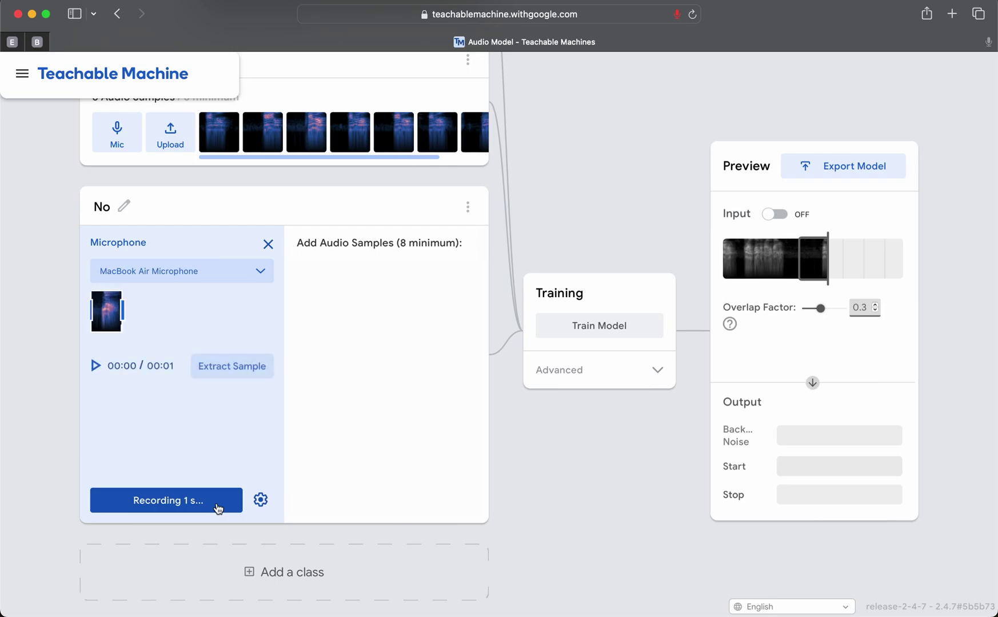
{"action": "left_click", "coordinate": [220, 364]}
{"action": "left_click", "coordinate": [192, 505]}
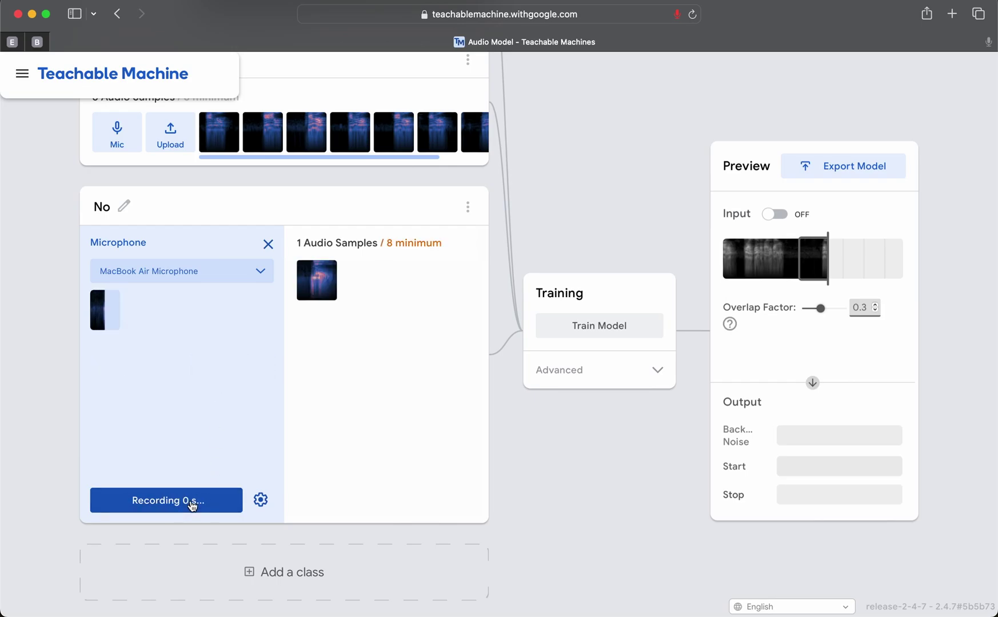
{"action": "left_click", "coordinate": [222, 364]}
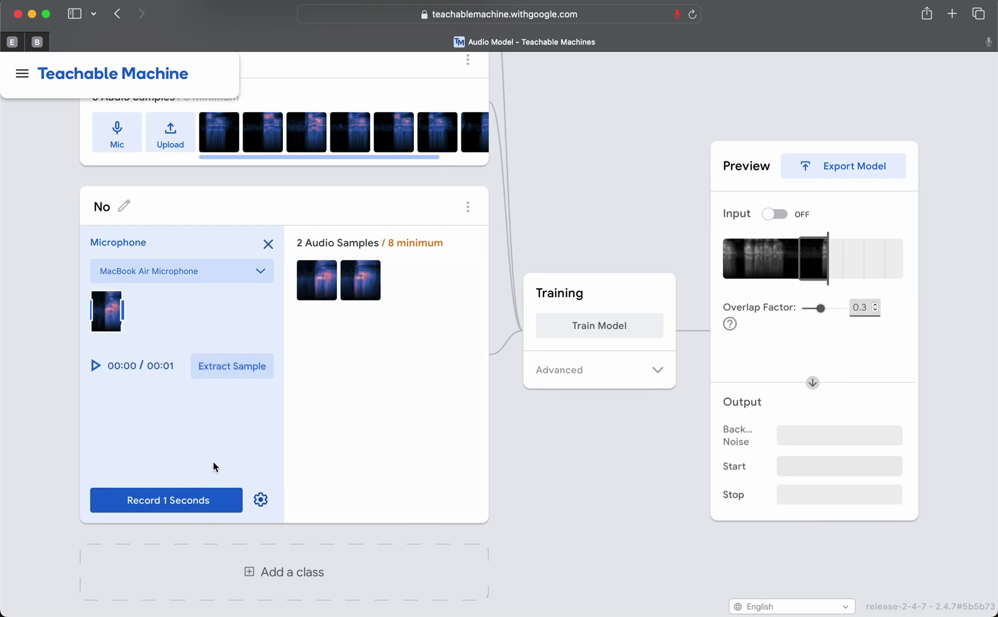
{"action": "left_click", "coordinate": [199, 502]}
{"action": "left_click", "coordinate": [230, 371]}
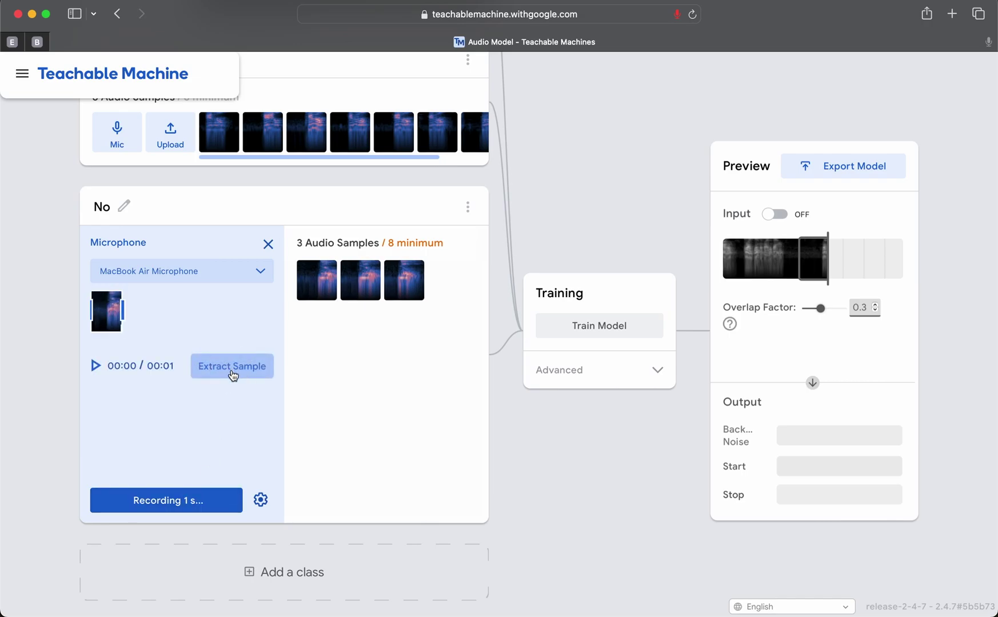
{"action": "left_click", "coordinate": [205, 506]}
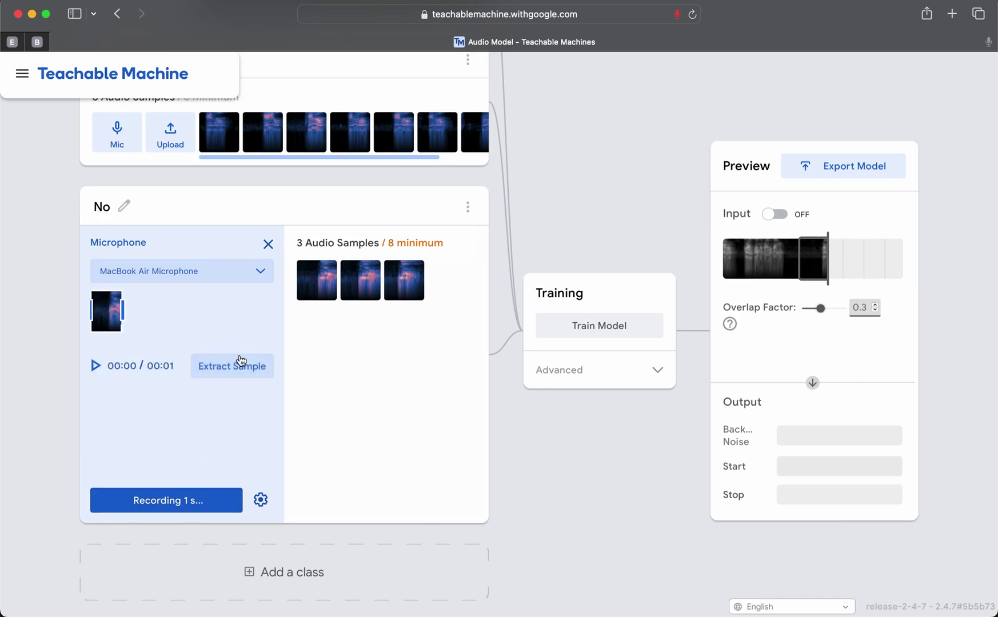
{"action": "left_click", "coordinate": [231, 365]}
{"action": "left_click", "coordinate": [197, 502]}
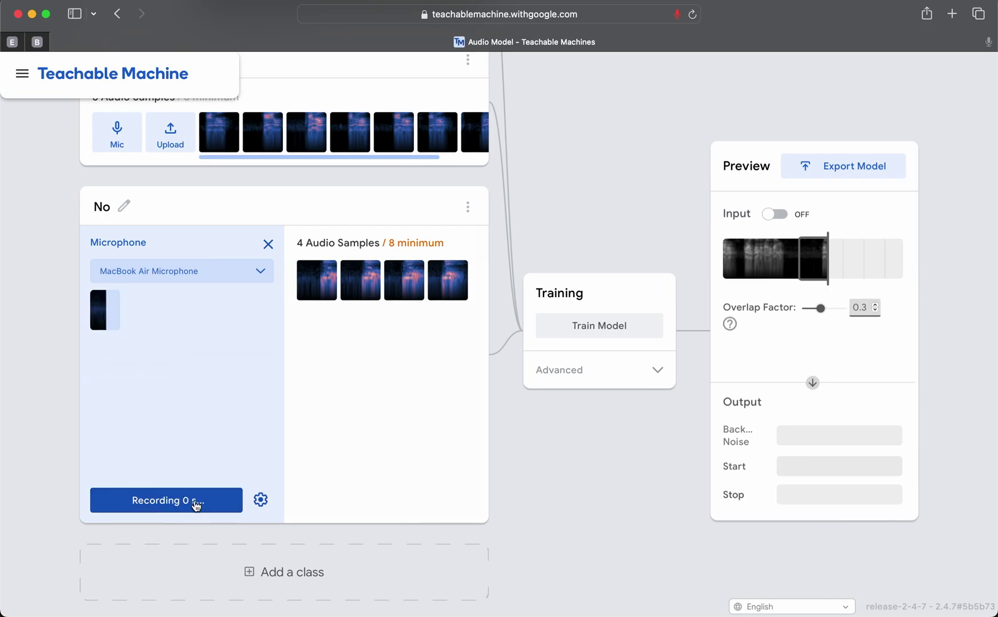
{"action": "left_click", "coordinate": [234, 374]}
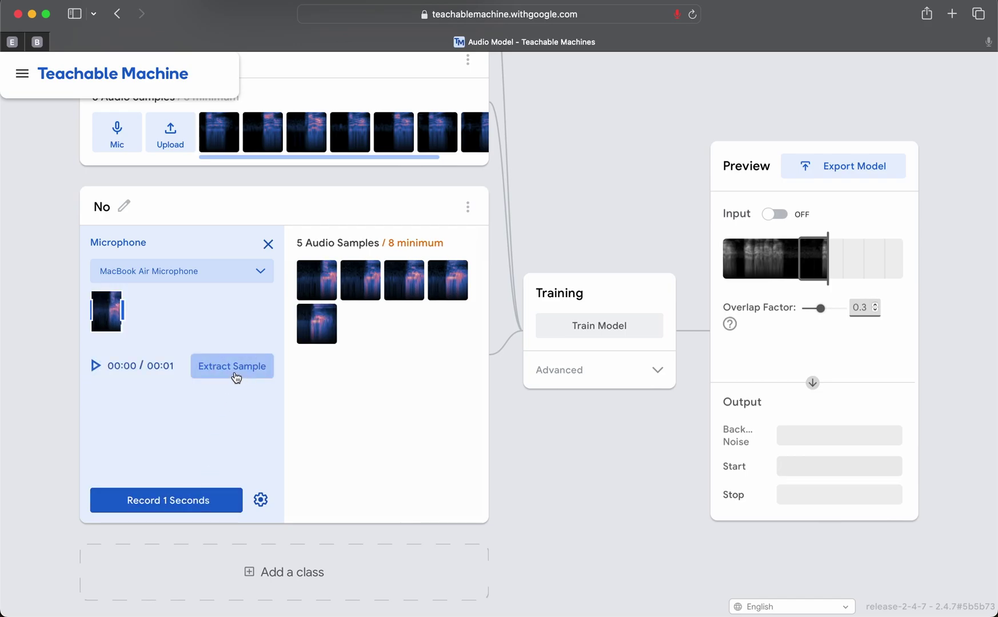
{"action": "left_click", "coordinate": [206, 503]}
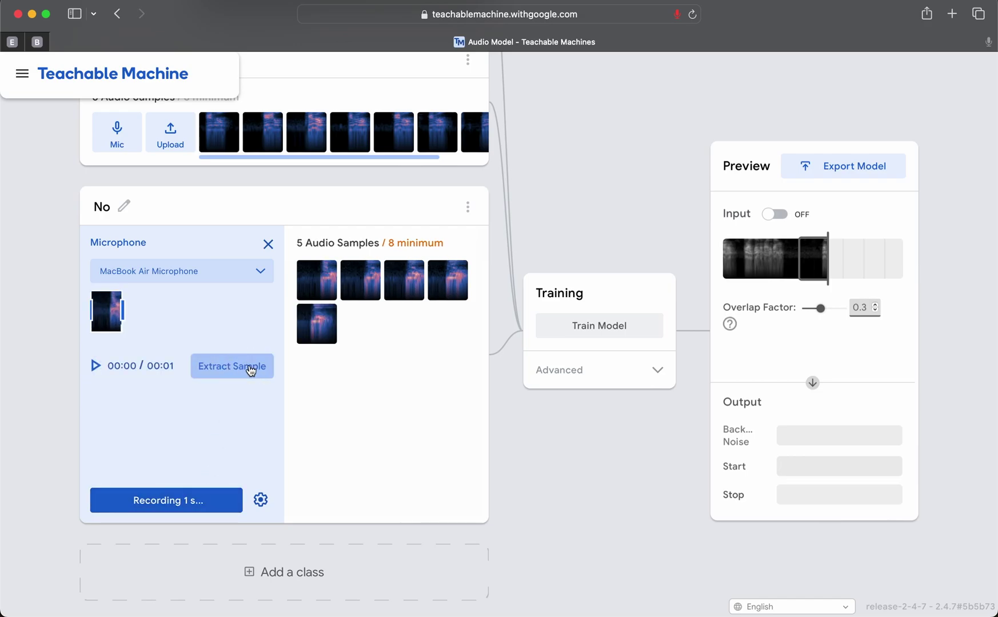
{"action": "left_click", "coordinate": [250, 371]}
{"action": "left_click", "coordinate": [190, 503]}
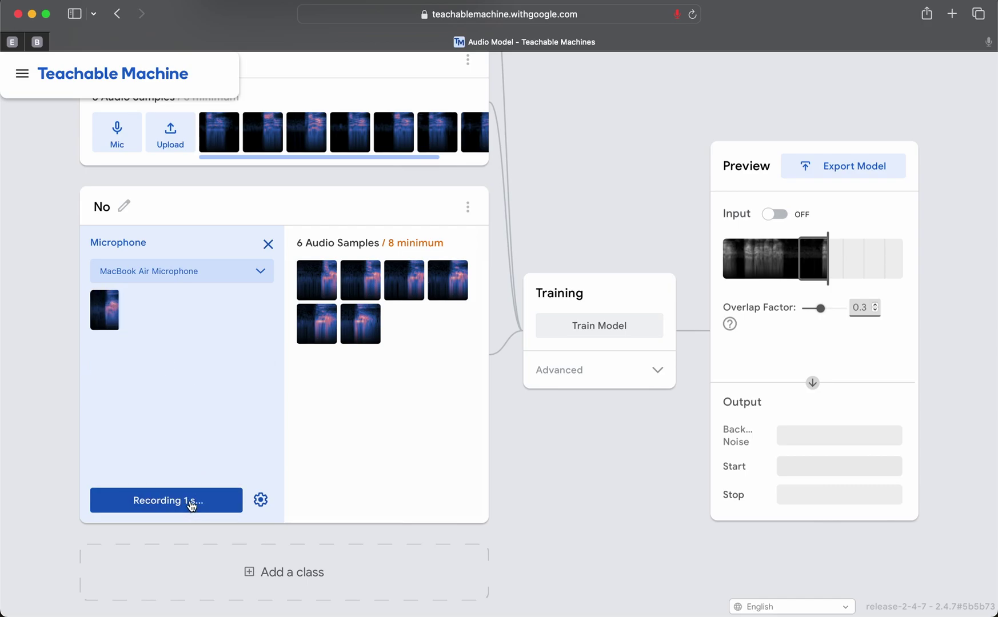
{"action": "left_click", "coordinate": [247, 374]}
{"action": "left_click", "coordinate": [200, 501]}
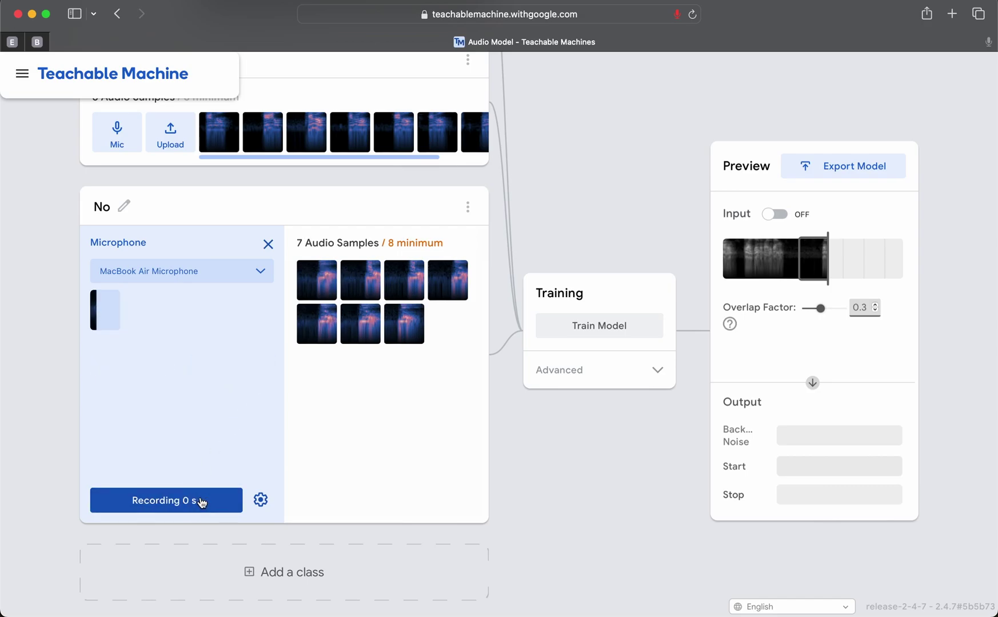
{"action": "left_click", "coordinate": [234, 372]}
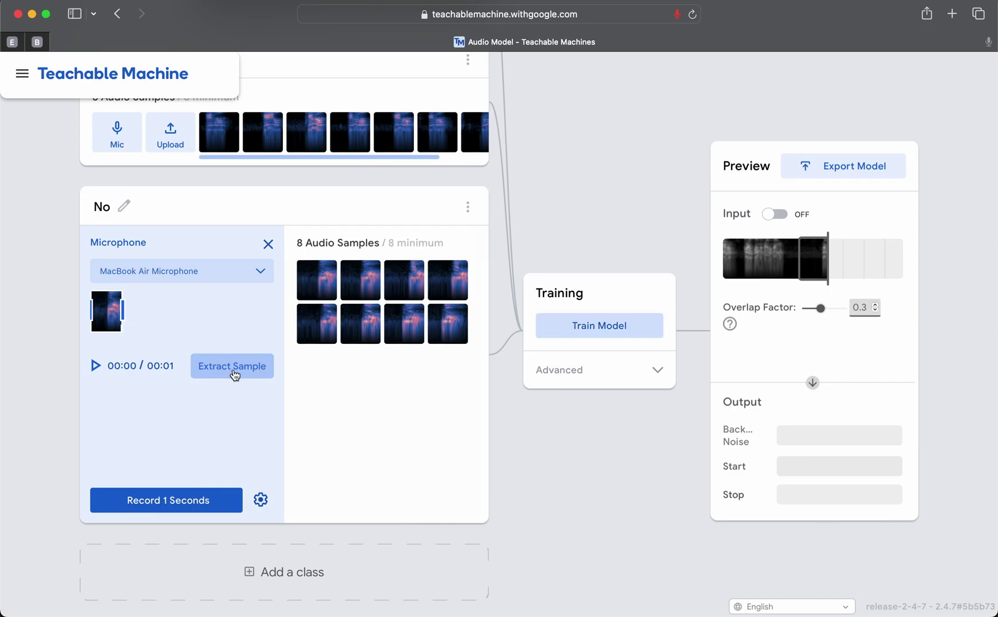
Train the model on the Background Noise, Hi and No samples and test it with live microphone input in the preview
{"action": "scroll", "coordinate": [481, 459], "scroll_direction": "up", "scroll_amount": 5}
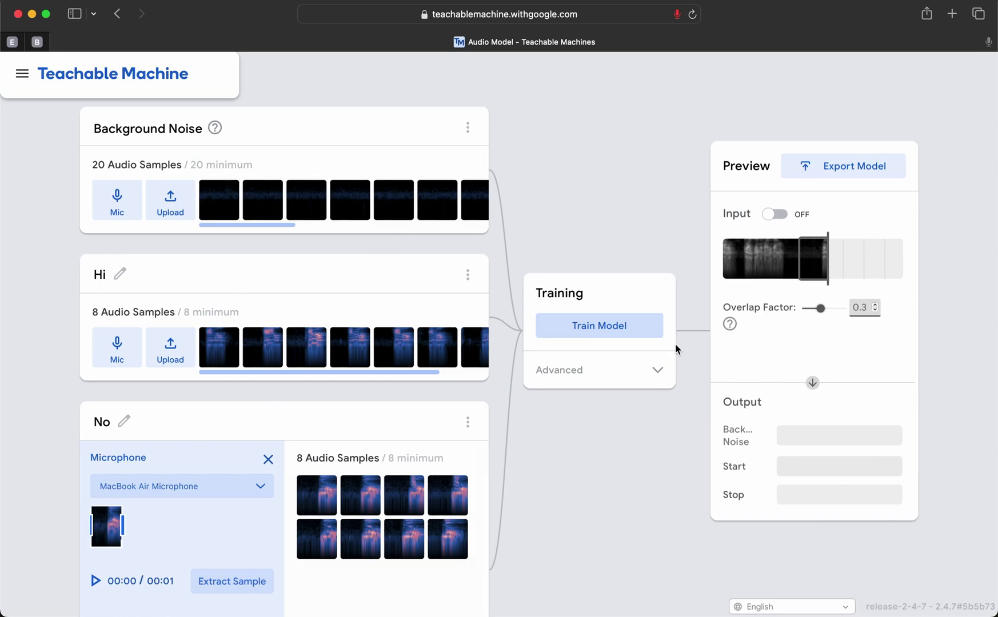
{"action": "left_click", "coordinate": [624, 328]}
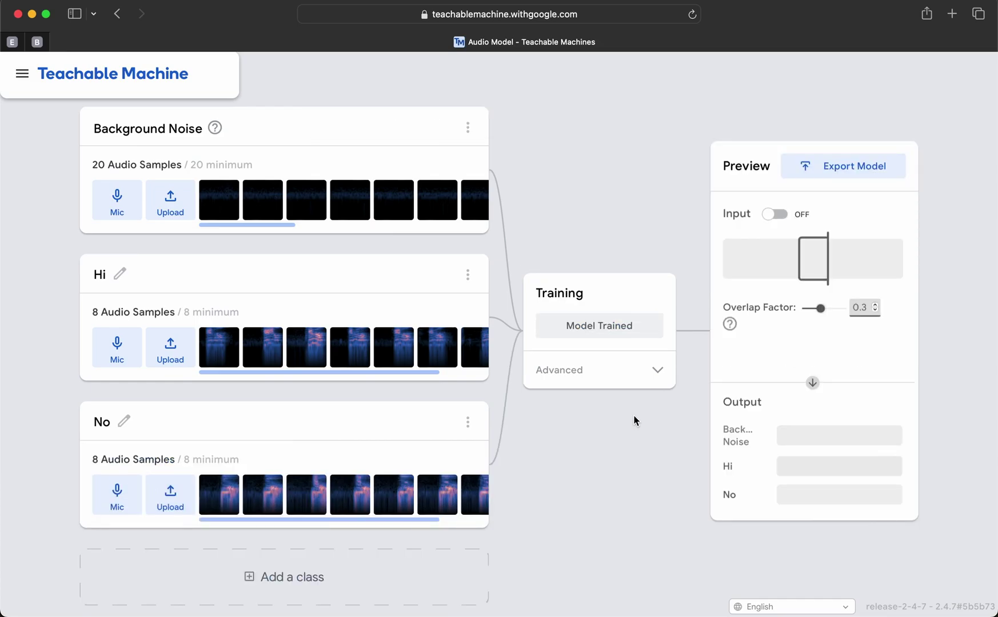
{"action": "left_click", "coordinate": [777, 215]}
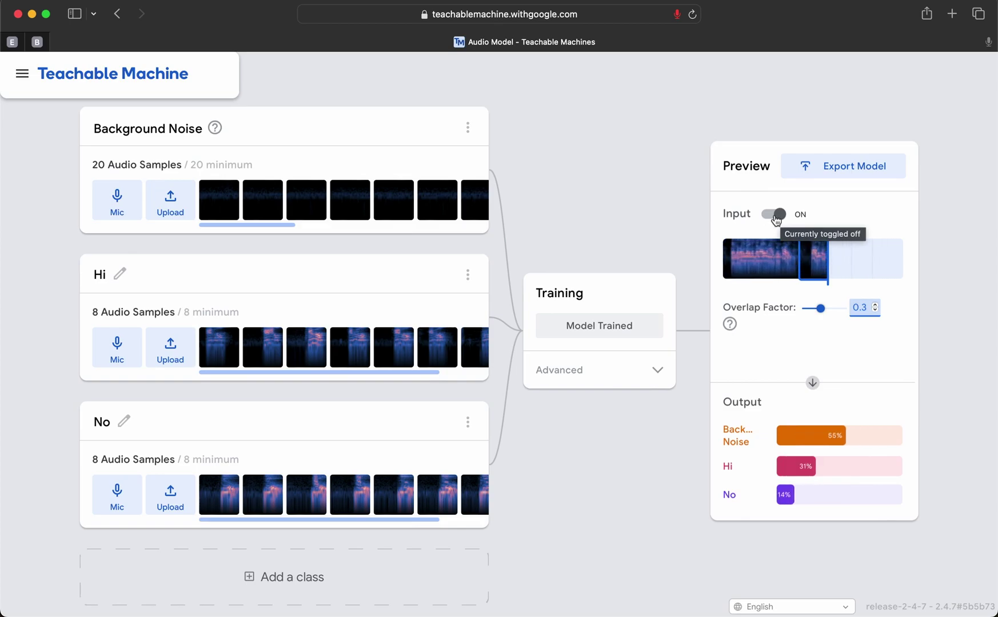
{"action": "left_click", "coordinate": [777, 216]}
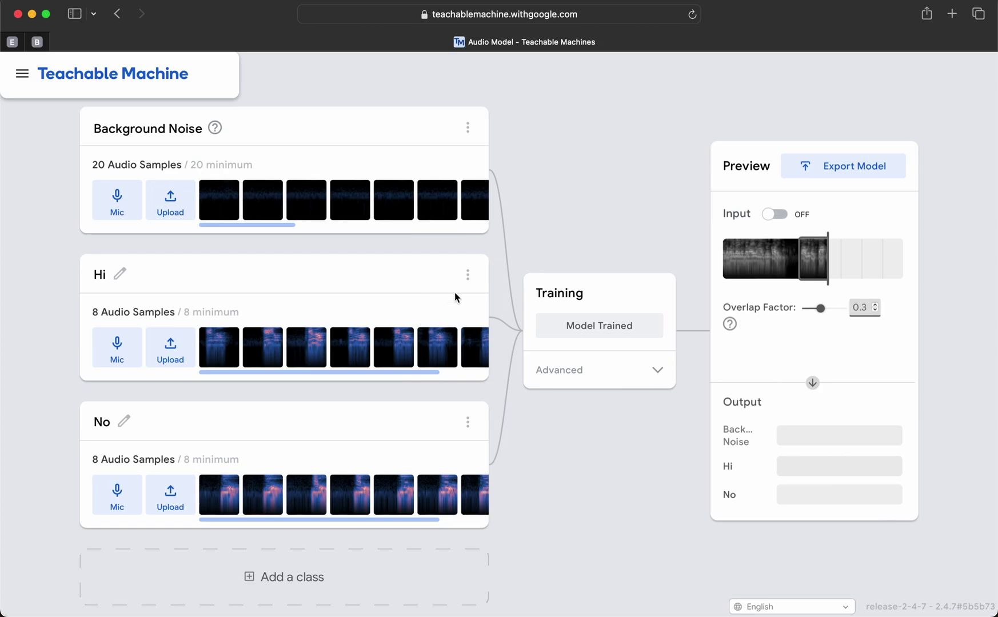
Remove all samples from the Hi class, reopen its microphone recorder and save the settings with a 1-second duration
{"action": "left_click", "coordinate": [475, 280]}
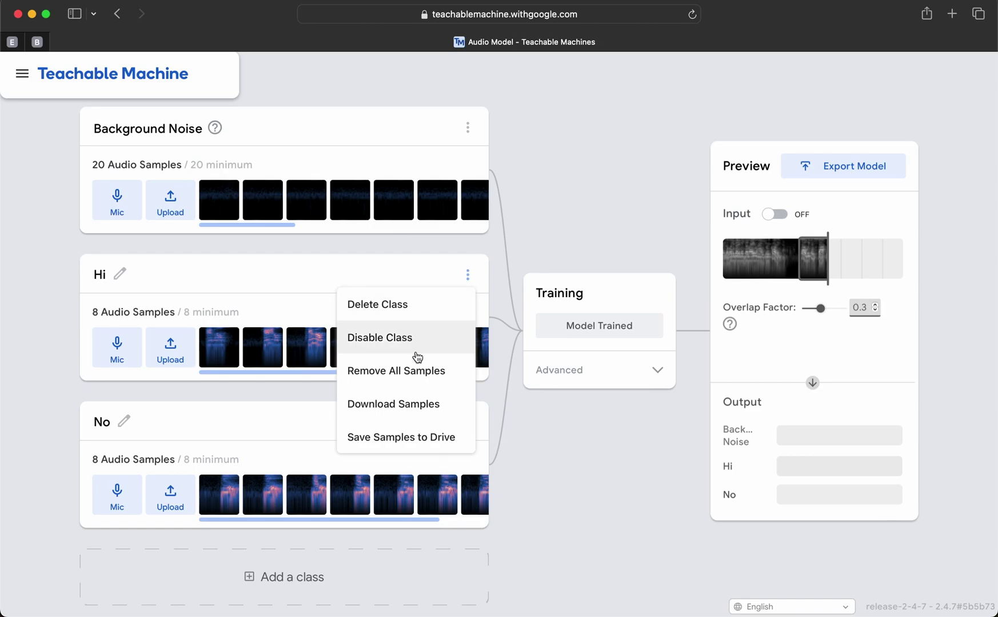
{"action": "left_click", "coordinate": [421, 378]}
{"action": "left_click", "coordinate": [112, 357]}
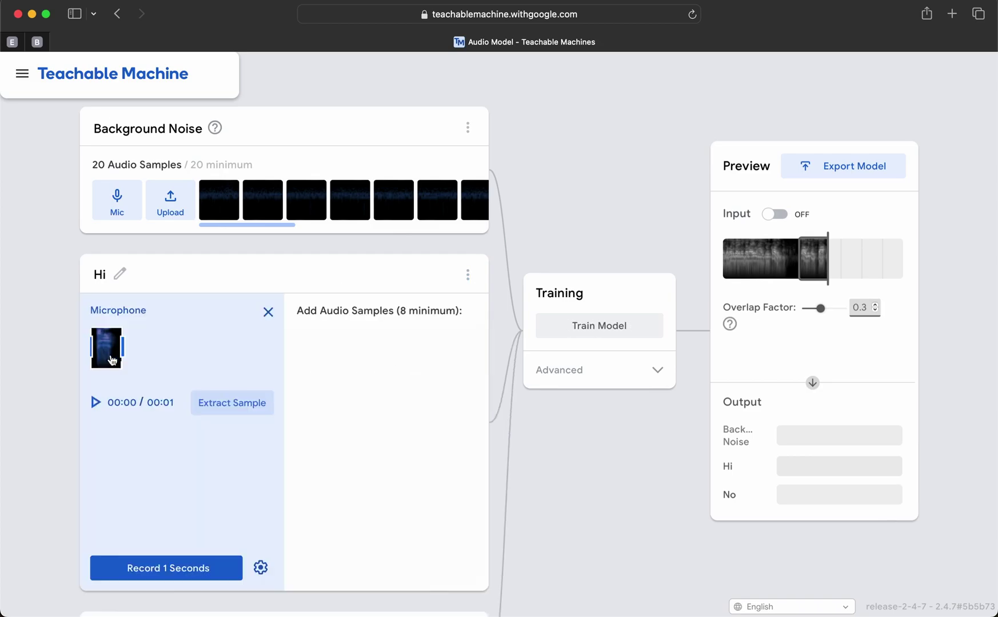
{"action": "left_click", "coordinate": [259, 566]}
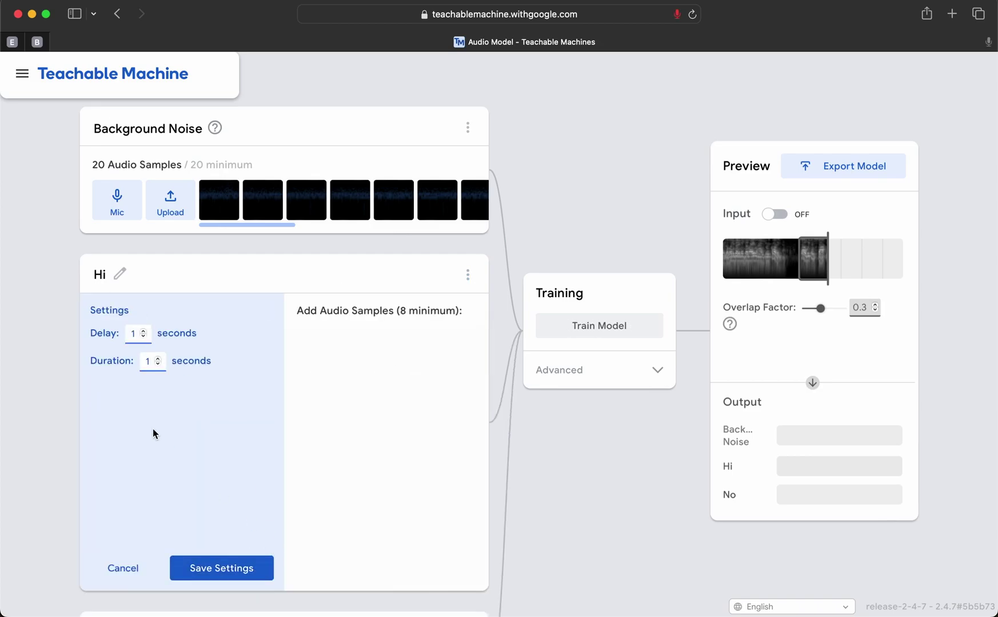
{"action": "left_click", "coordinate": [218, 569]}
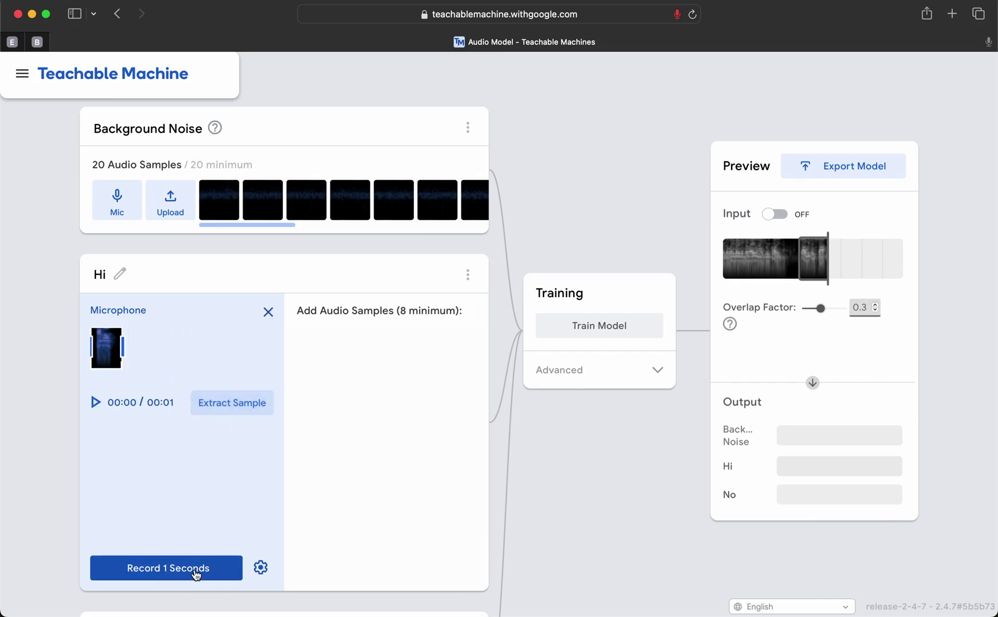
Record new one-second clips for the emptied Hi class and extract each as a sample until it holds eight samples
{"action": "left_click", "coordinate": [195, 574]}
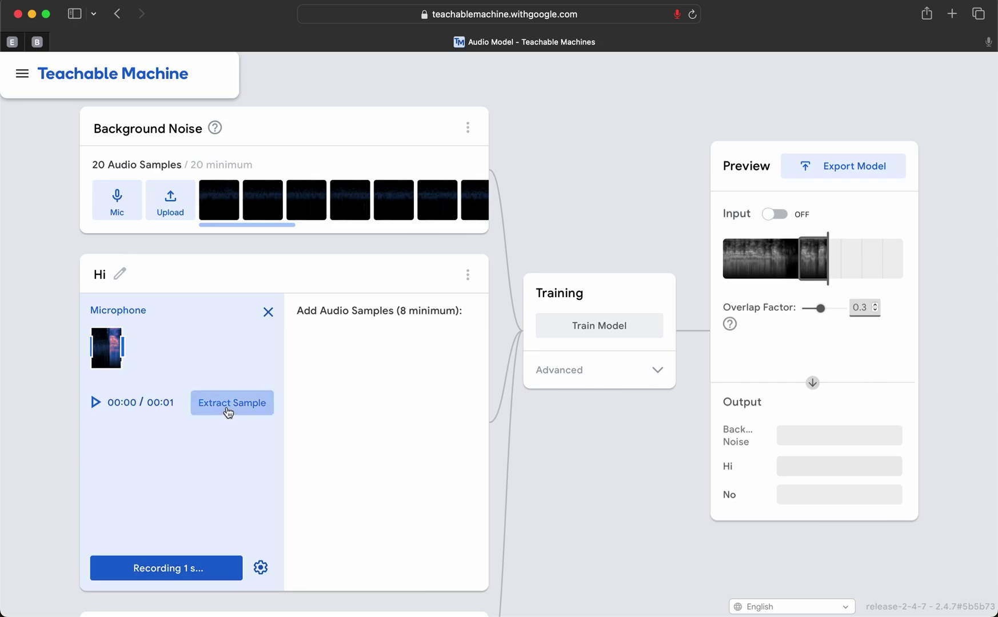
{"action": "left_click", "coordinate": [228, 412]}
{"action": "left_click", "coordinate": [198, 567]}
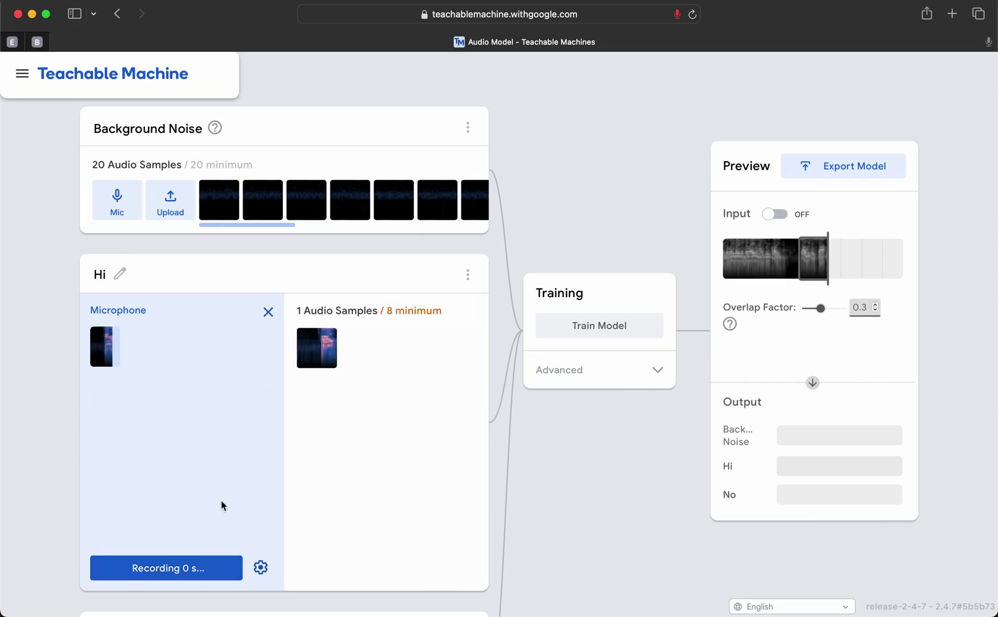
{"action": "left_click", "coordinate": [227, 412]}
{"action": "left_click", "coordinate": [199, 570]}
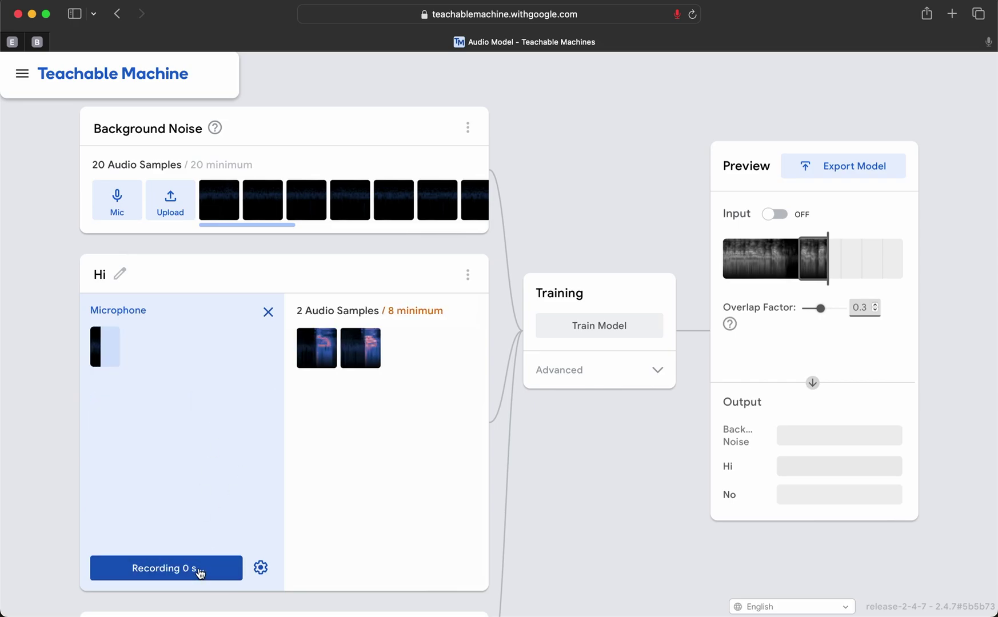
{"action": "left_click", "coordinate": [231, 403]}
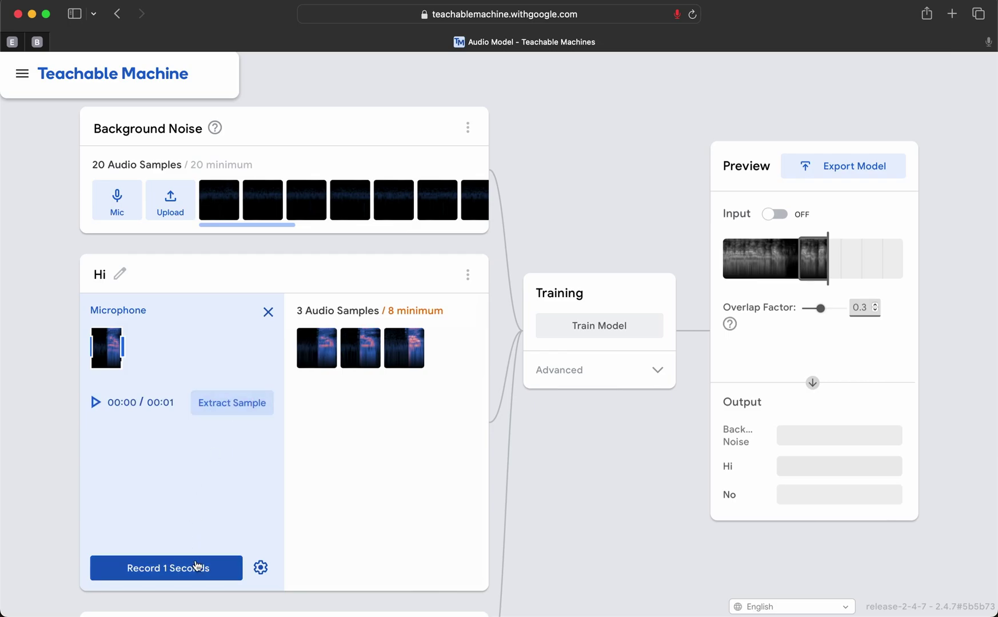
{"action": "left_click", "coordinate": [196, 566]}
{"action": "left_click", "coordinate": [226, 406]}
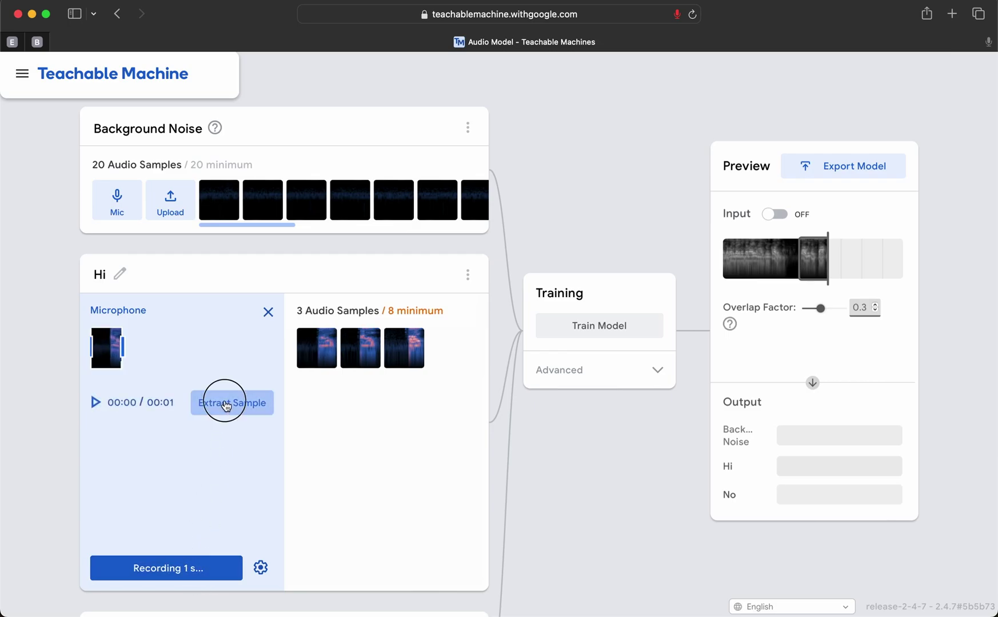
{"action": "left_click", "coordinate": [182, 567]}
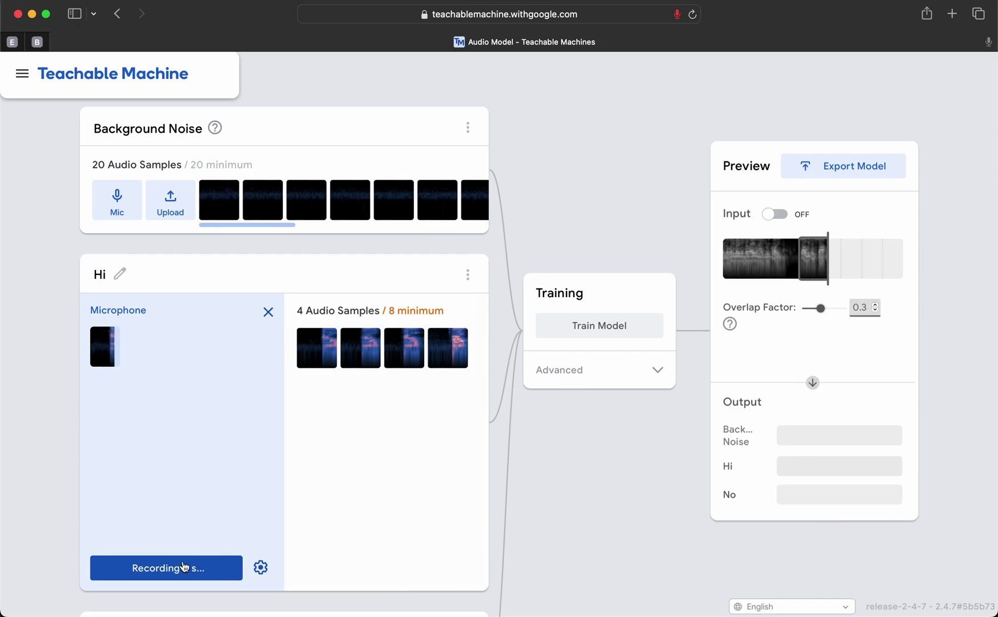
{"action": "left_click", "coordinate": [223, 403]}
{"action": "left_click", "coordinate": [199, 566]}
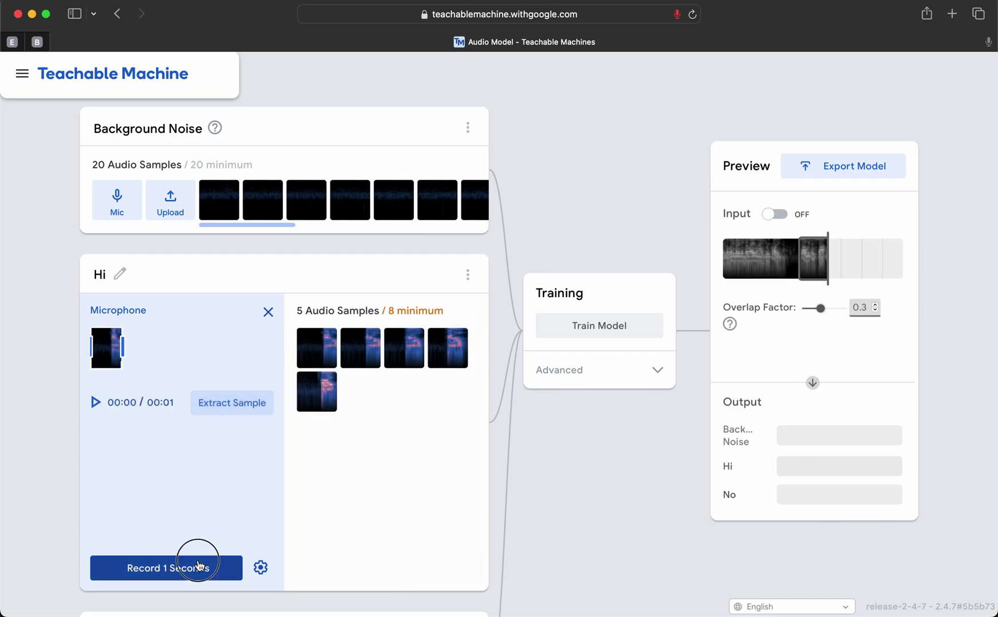
{"action": "left_click", "coordinate": [239, 405]}
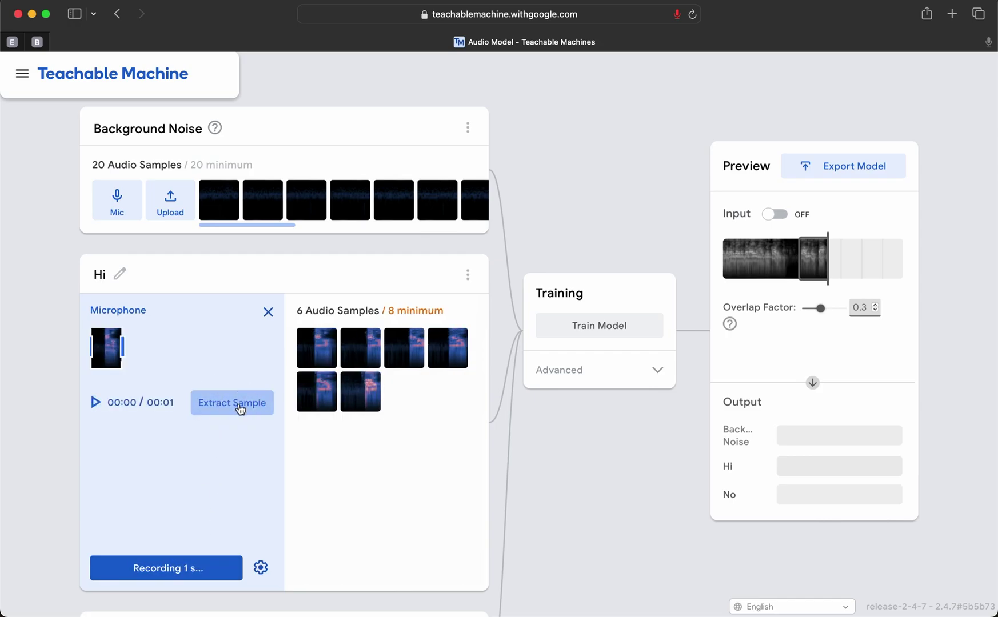
{"action": "left_click", "coordinate": [212, 568]}
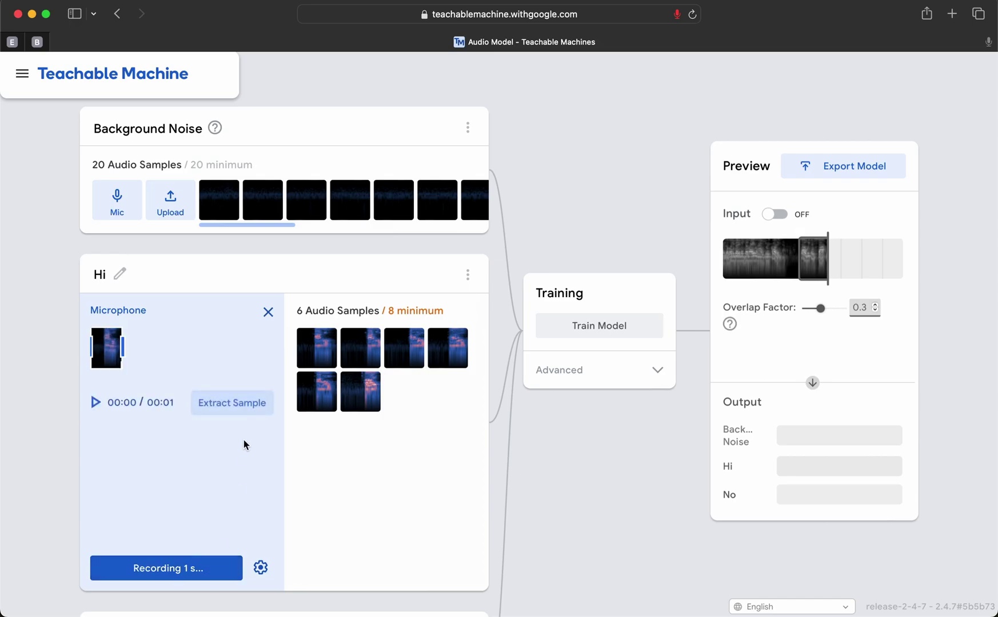
{"action": "left_click", "coordinate": [245, 410]}
{"action": "left_click", "coordinate": [207, 568]}
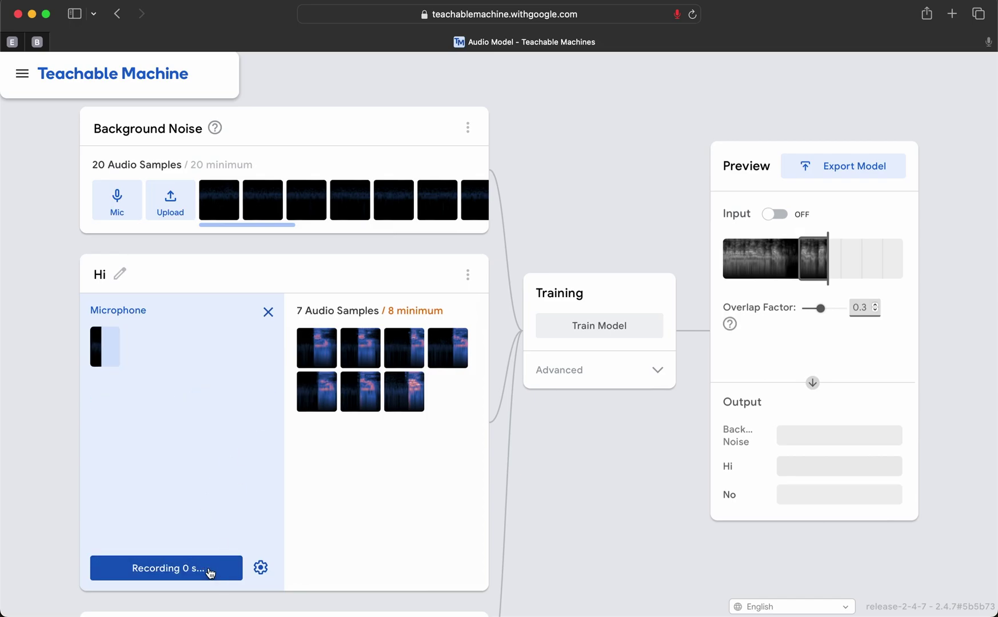
{"action": "left_click", "coordinate": [244, 409]}
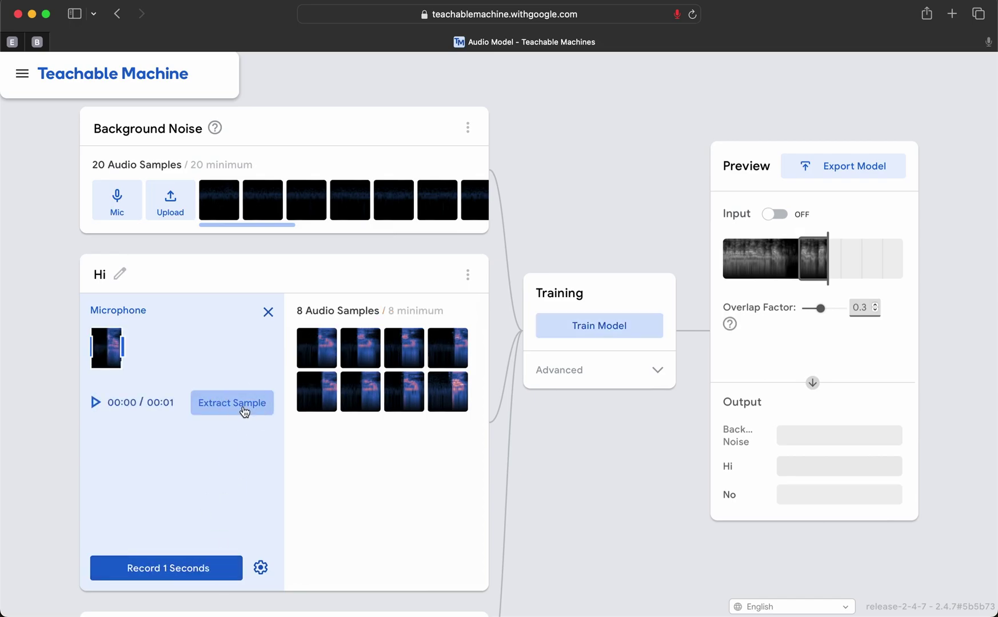
Retrain the model with the new Hi samples and turn on the live microphone input in the preview
{"action": "left_click", "coordinate": [608, 330]}
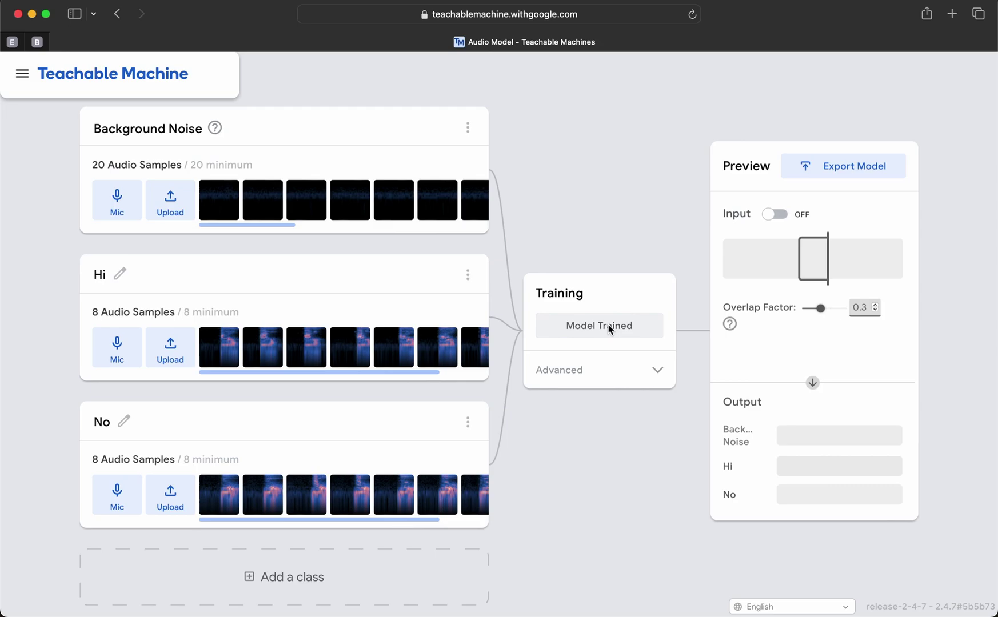
{"action": "left_click", "coordinate": [785, 215]}
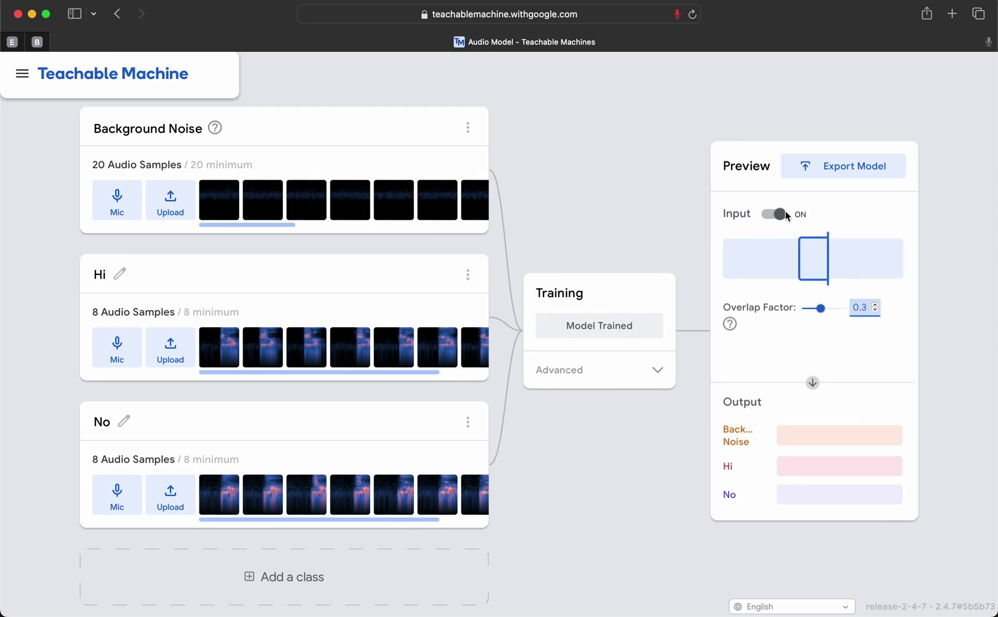